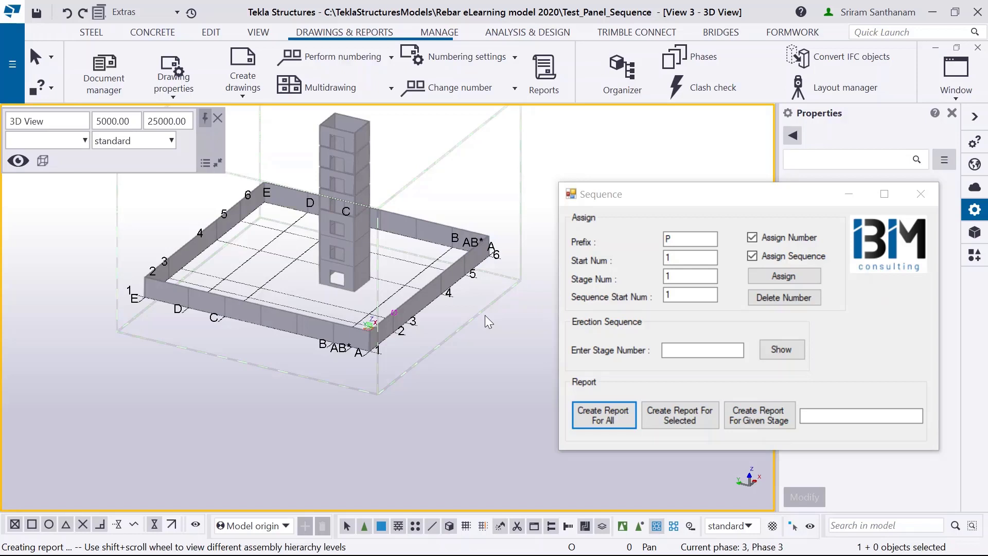
Step: Set the Sequence prefix to GL and start assigning panel numbers and erection sequence with start number 1 and stage 1
left_click(683, 239)
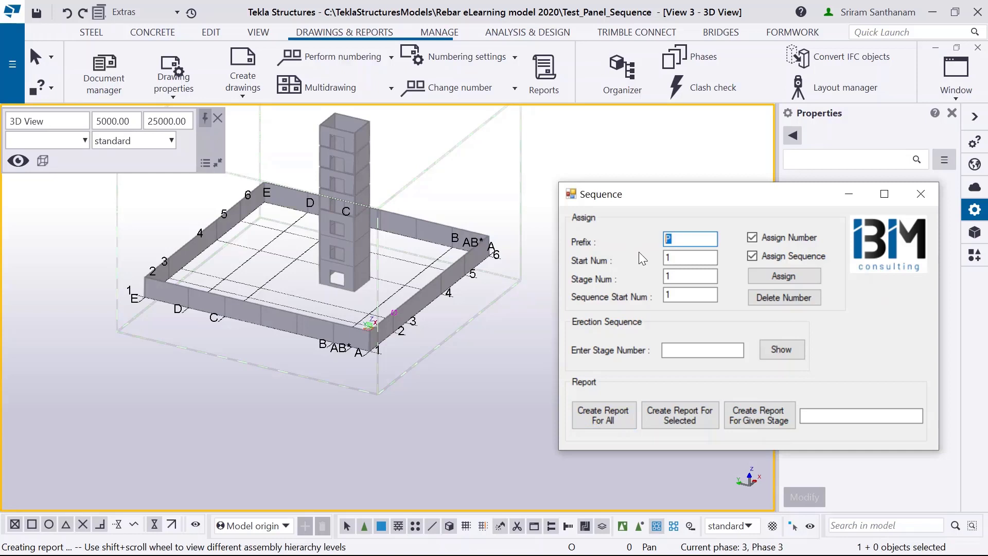
scroll(416, 344, "up", 3)
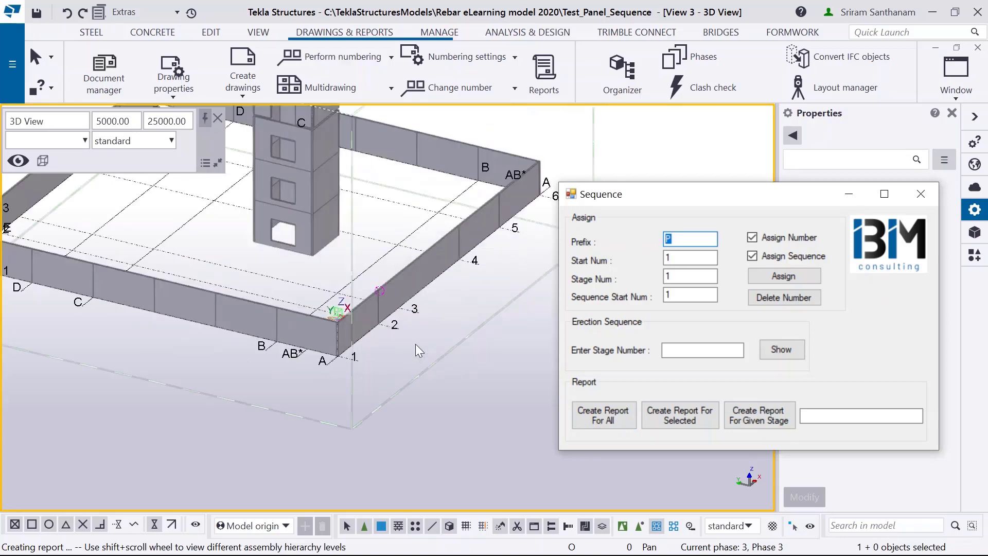
type("GL")
left_click_drag(758, 198, 986, 188)
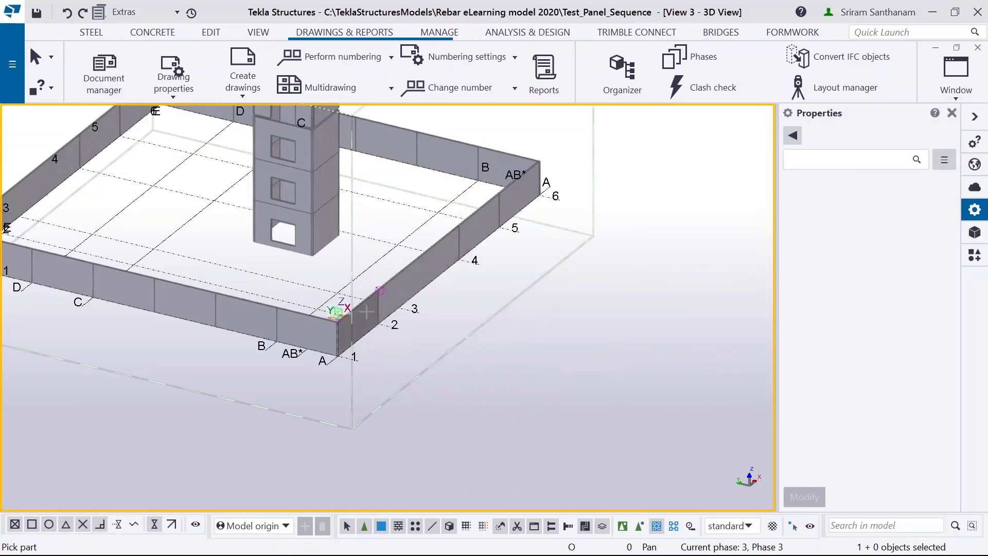
Step: Pick the perimeter panels in erection order along grid line A from 1 to 6, continuing with the first two on grid line 6
left_click(381, 304)
left_click(428, 268)
left_click(478, 232)
left_click(520, 191)
left_click(483, 160)
left_click(397, 140)
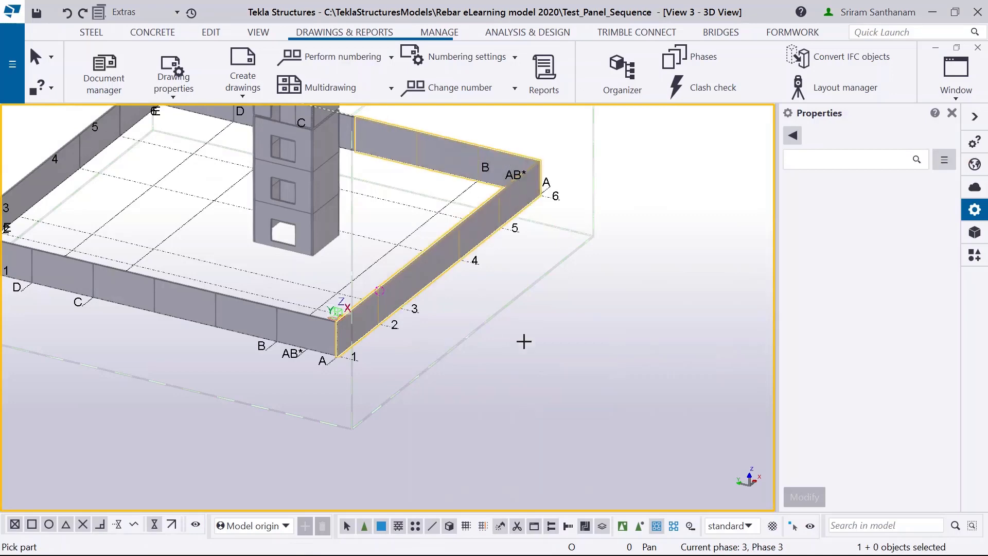
Step: Pick the remaining perimeter panels along grid line 6 in order towards grid line E
scroll(524, 340, "down", 3)
scroll(454, 224, "up", 5)
left_click(510, 275)
scroll(510, 276, "down", 4)
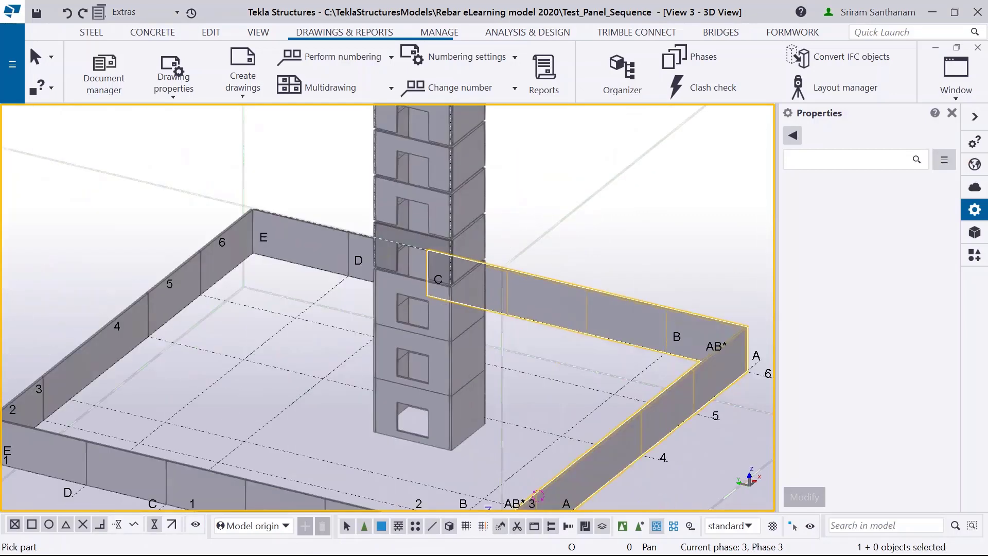
scroll(510, 276, "up", 4)
left_click(383, 242)
left_click(265, 180)
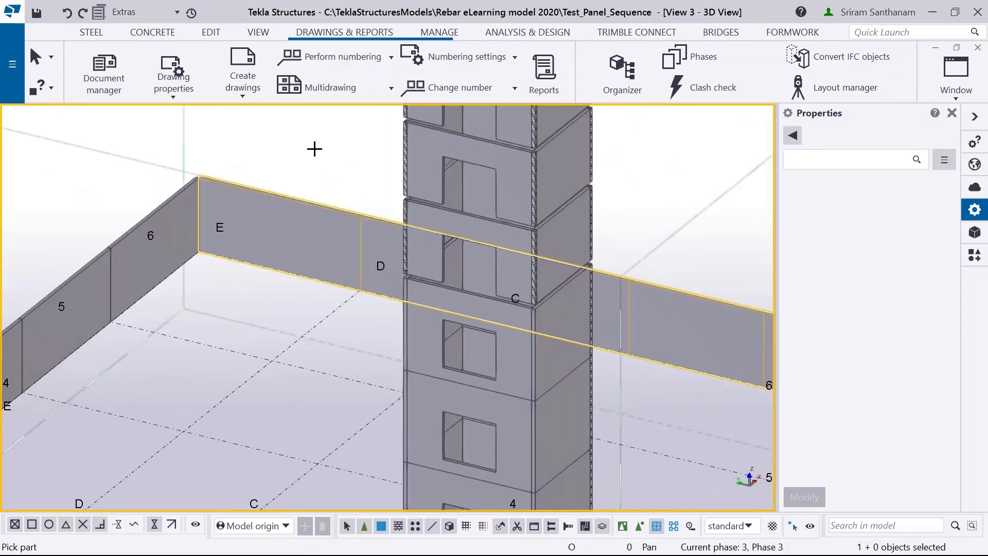
Step: Add the perimeter panels along grid line E to the sequence in order from 6 to 1
scroll(307, 137, "down", 3)
left_click(242, 188)
left_click(201, 218)
left_click(137, 270)
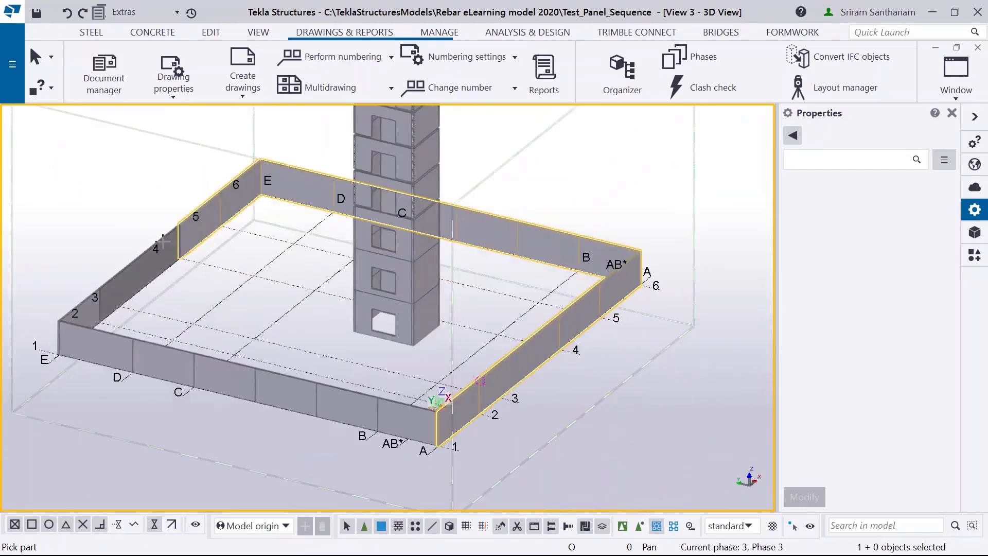
left_click(83, 322)
Step: Add the perimeter panels along grid line 1 to the sequence in order from E to A
left_click(161, 363)
left_click(234, 387)
left_click(285, 394)
left_click(337, 407)
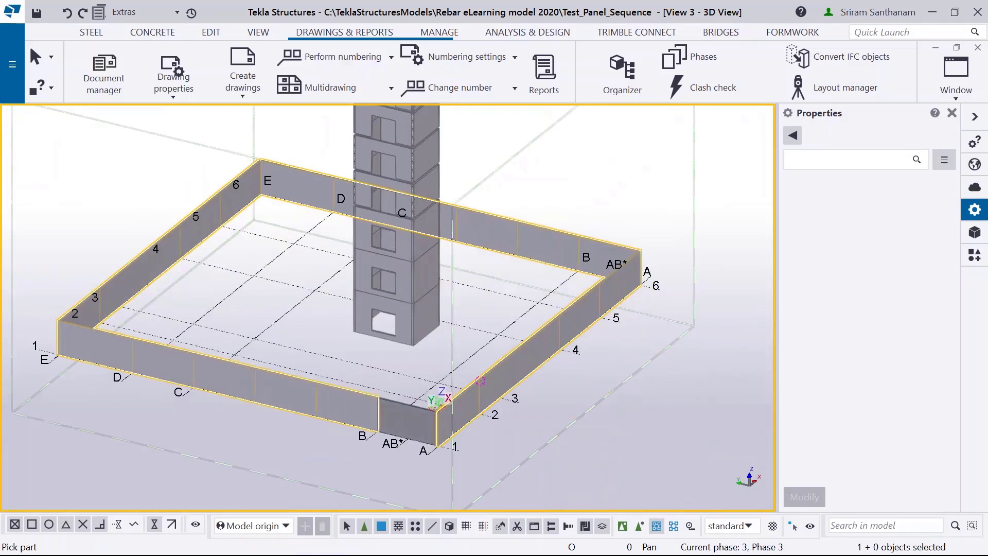
left_click(409, 420)
Step: Pick the lowest-level wall panels of the tower as the last in the sequence and complete the assignment
left_click(422, 320)
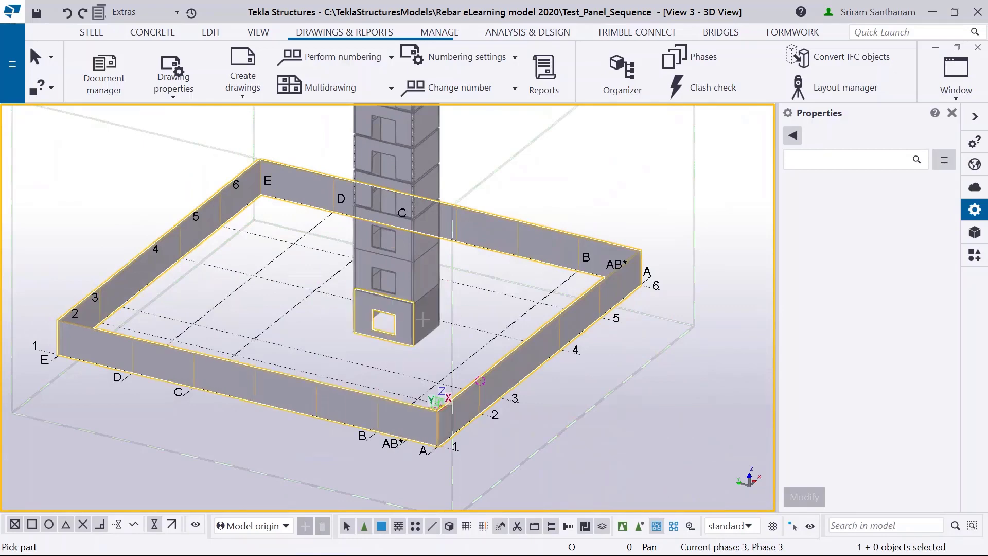
scroll(392, 289, "up", 5)
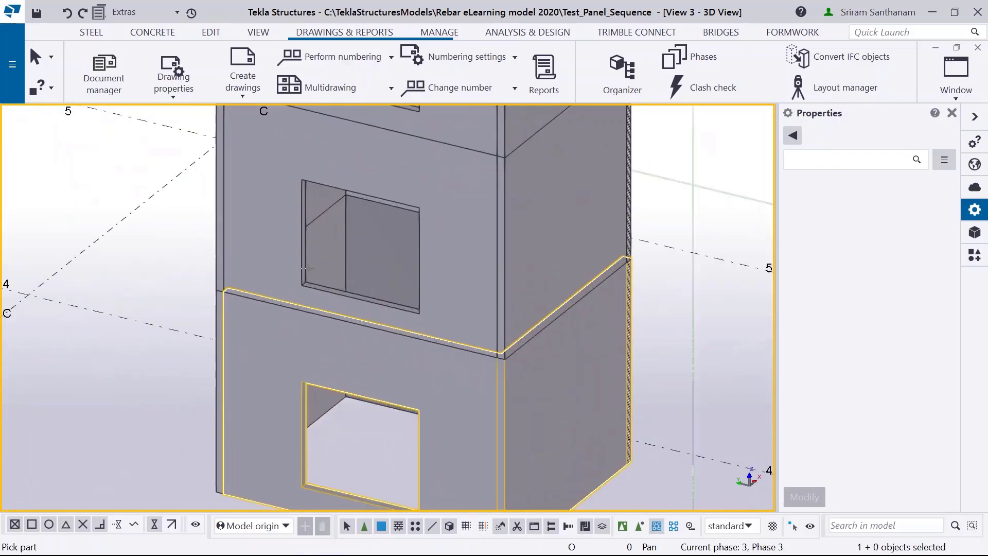
left_click(361, 243)
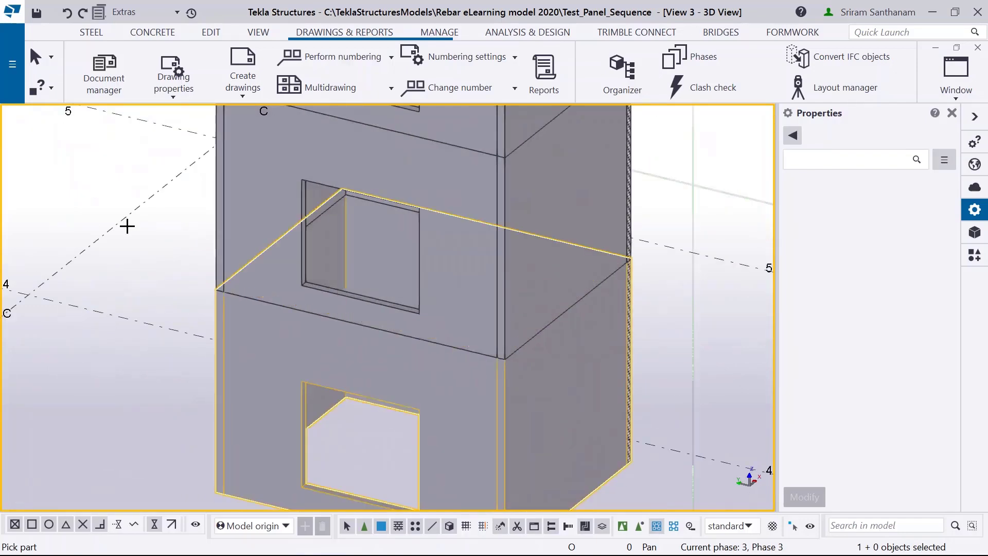
middle_click(81, 185)
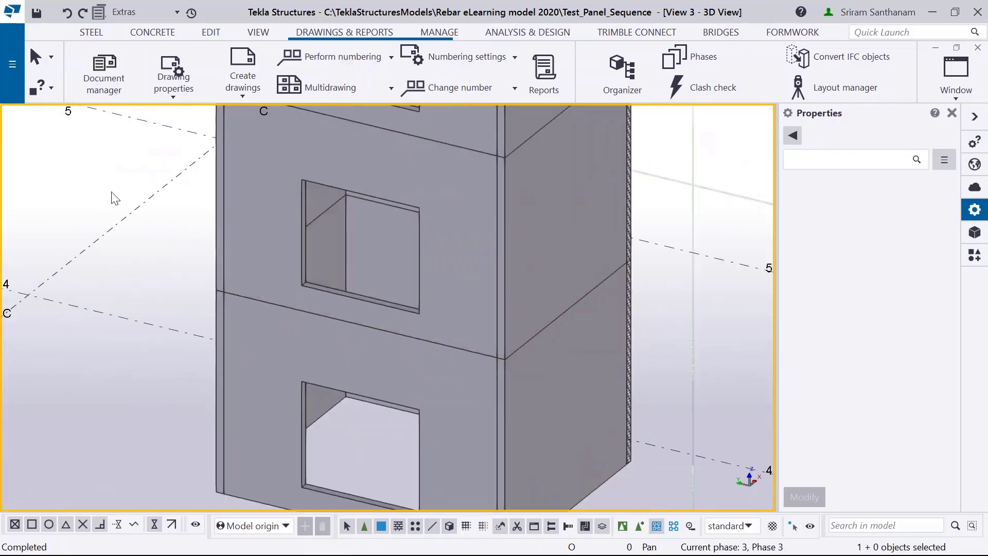
Step: Set the Sequence prefix to LV1 and the stage number to 2
scroll(175, 272, "down", 4)
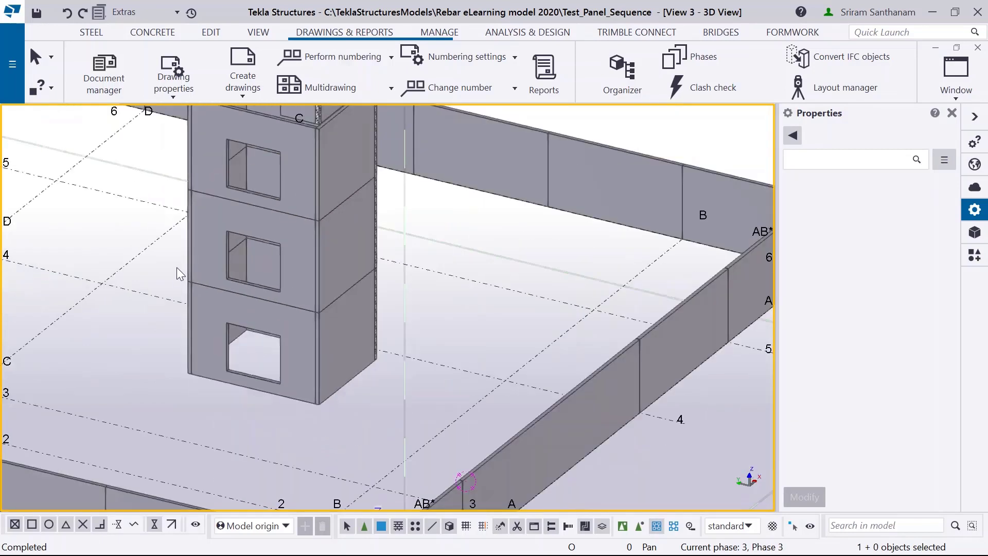
scroll(409, 411, "down", 3)
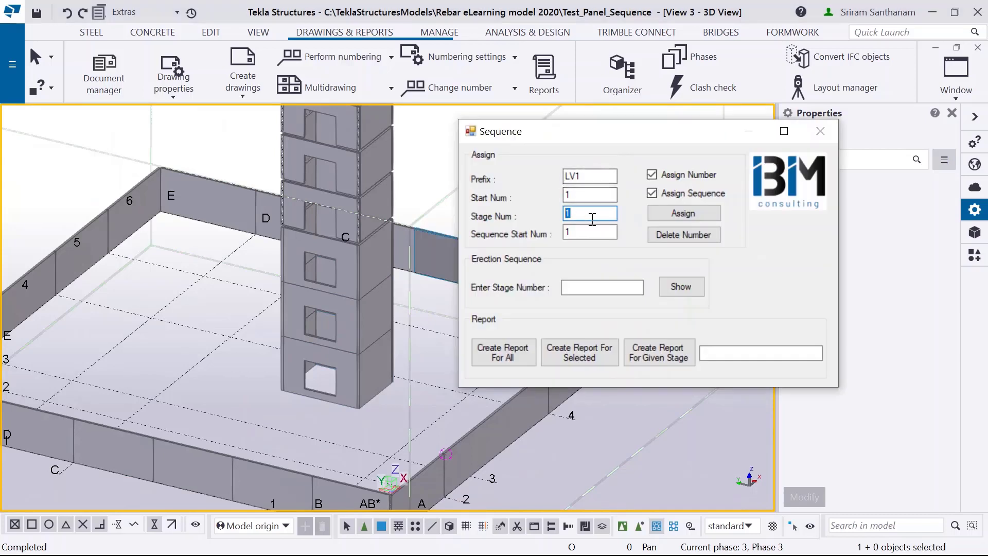
type("2")
Step: Put the Sequence dialog away and perform numbering on the model
left_click(821, 131)
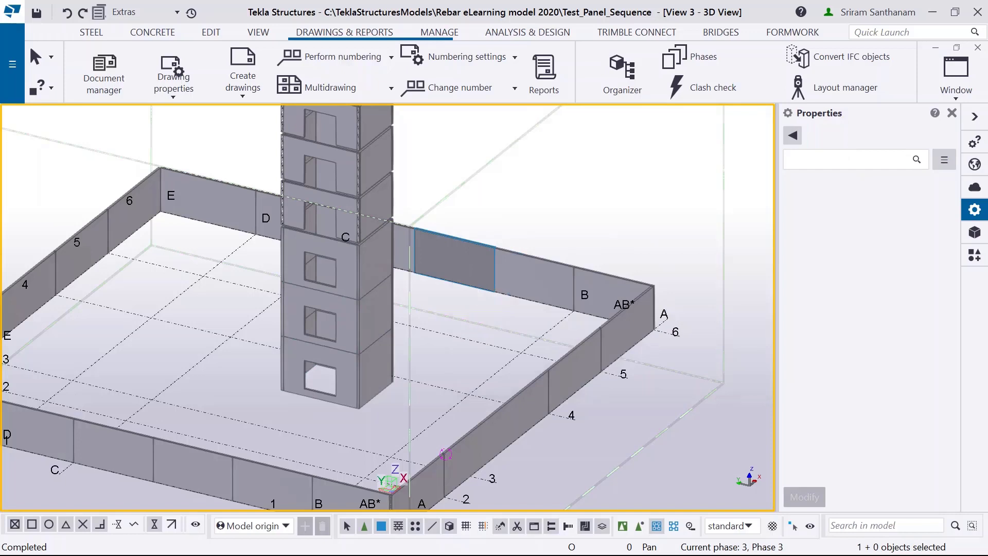
left_click(345, 61)
left_click(339, 162)
Step: Check the assigned marks of the panels along grid line A in order from 1 to 6
left_click(425, 468)
scroll(425, 469, "down", 5)
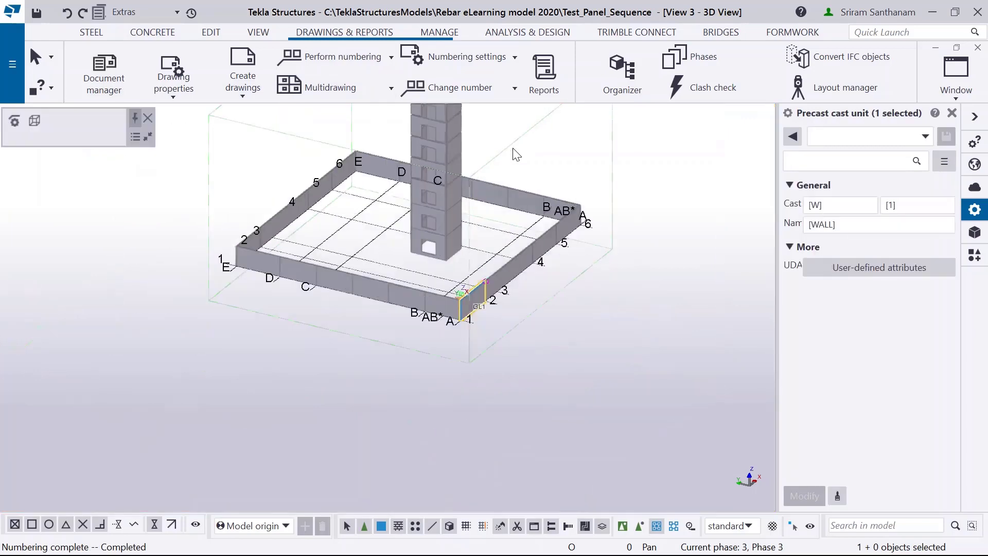
scroll(490, 283, "up", 3)
scroll(490, 283, "up", 3)
left_click(567, 261)
scroll(568, 262, "down", 3)
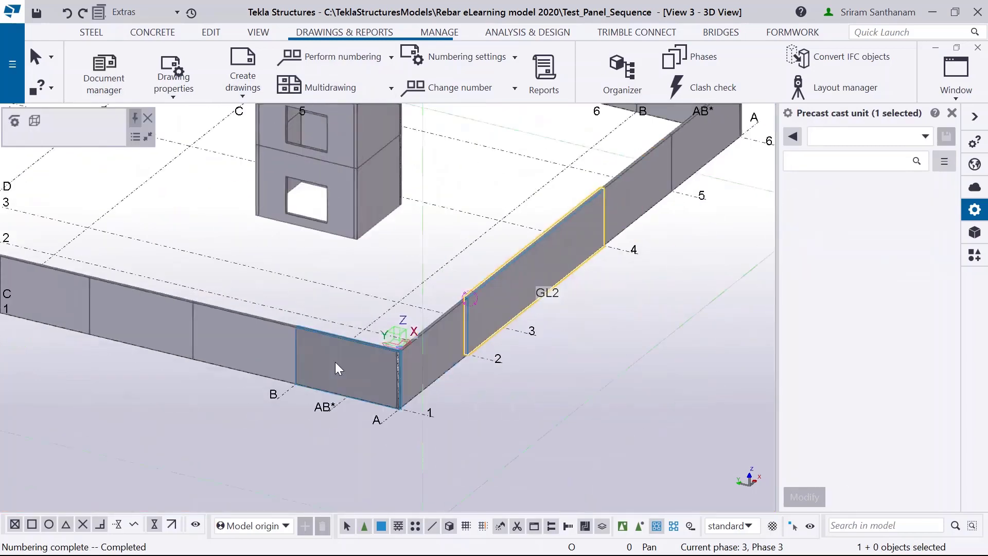
scroll(464, 274, "down", 1)
left_click(480, 280)
left_click(544, 241)
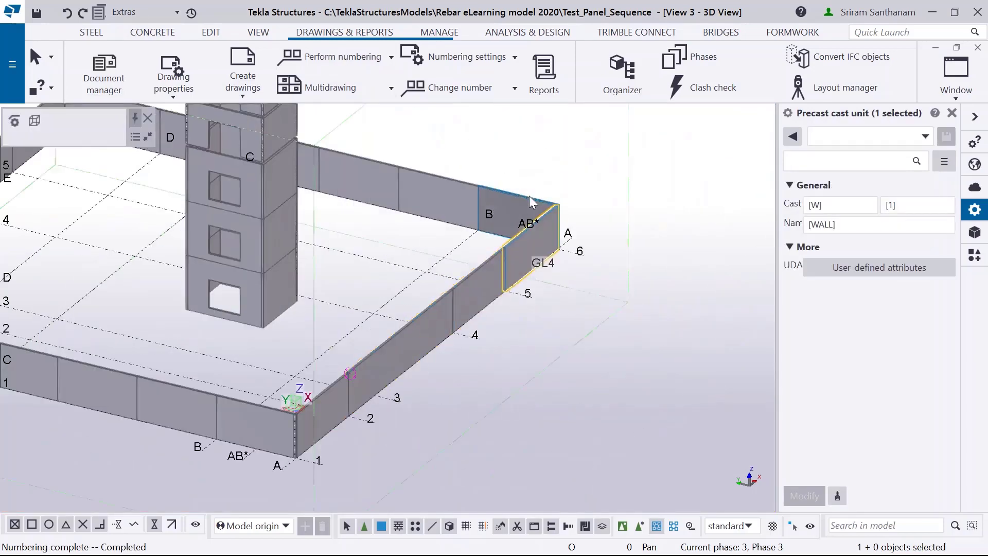
left_click(540, 221)
Step: Check the assigned marks of the panels along grid line 1 up to the corner at grid line A
scroll(618, 196, "down", 4)
scroll(337, 265, "up", 4)
left_click(344, 252)
left_click(425, 271)
left_click(500, 291)
left_click(606, 302)
scroll(447, 318, "down", 3)
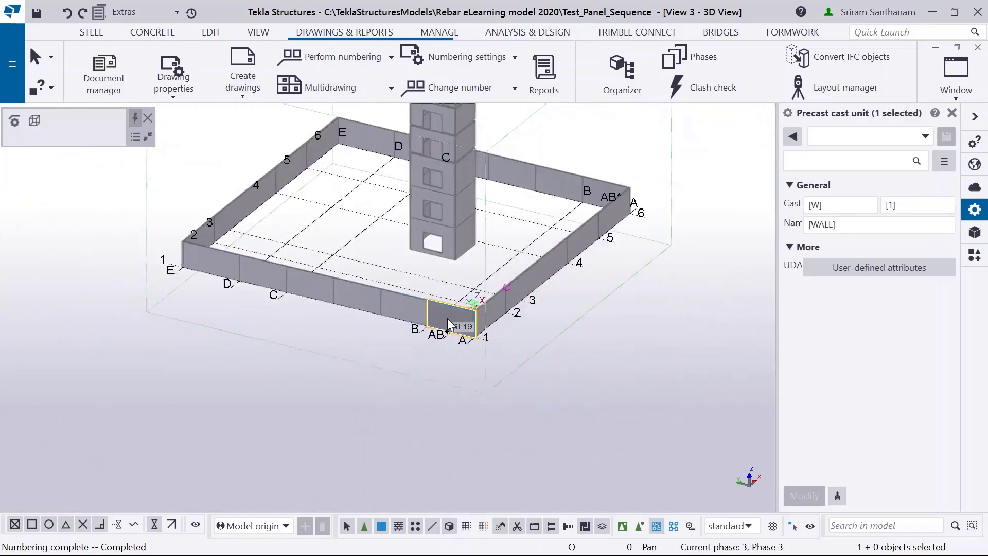
scroll(449, 317, "up", 3)
scroll(434, 252, "down", 3)
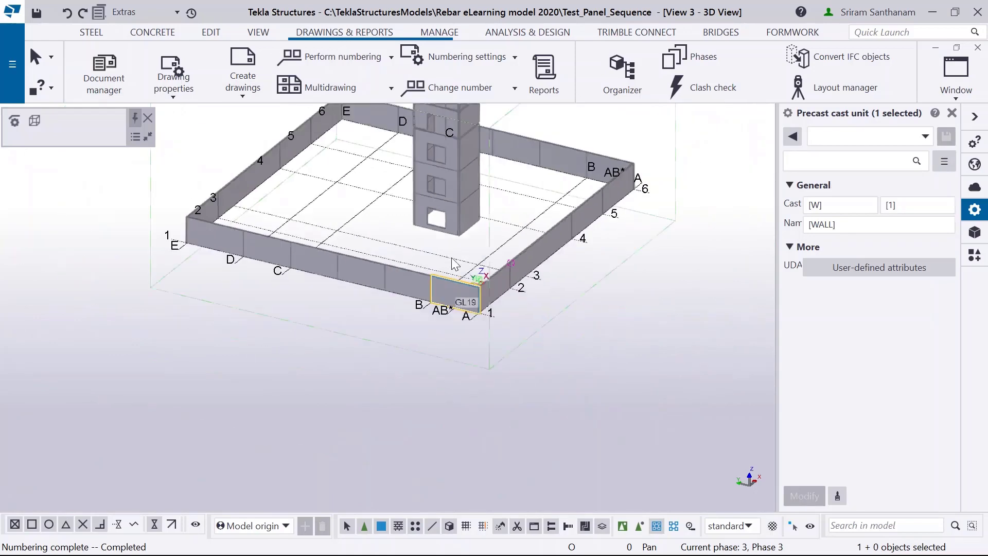
scroll(418, 248, "up", 2)
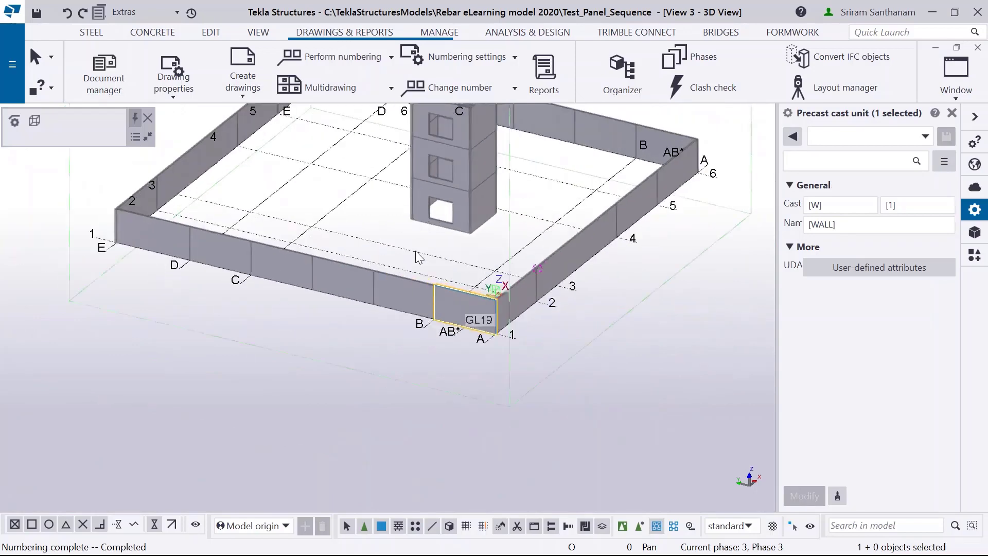
Step: Inspect the Number user-defined attributes of the grid line 1 panel just past grid C towards B, and close them without changes
right_click(358, 278)
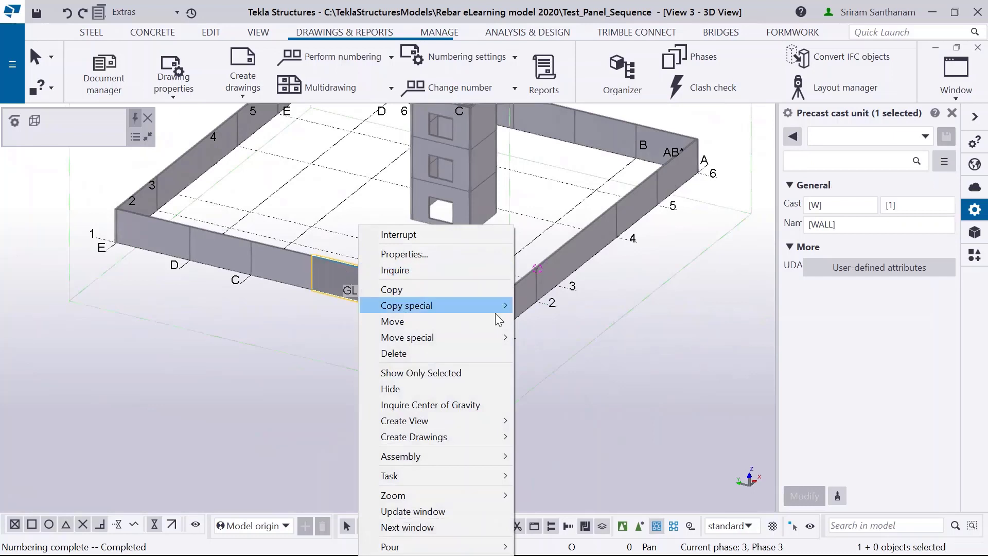
left_click(859, 279)
left_click(824, 151)
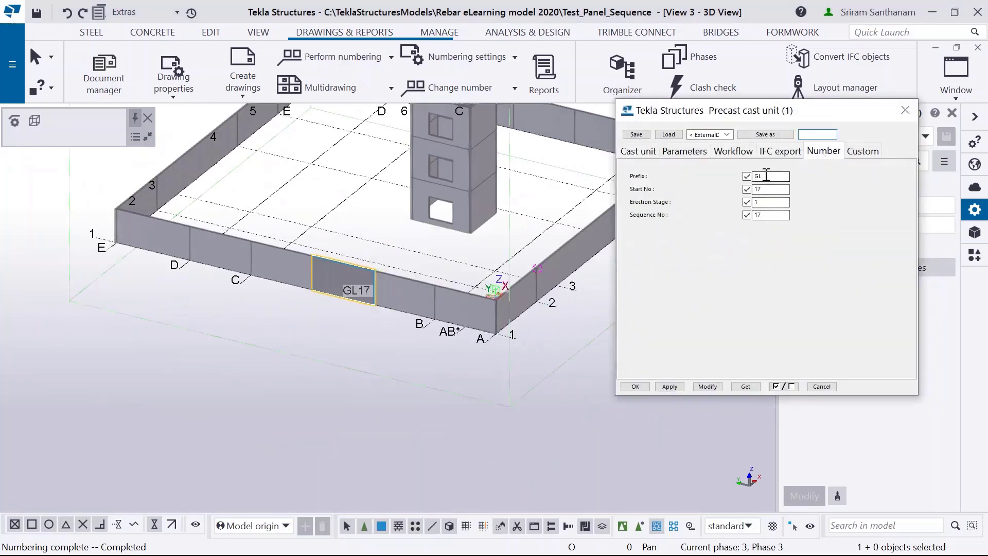
double_click(758, 189)
left_click(905, 110)
left_click(415, 404)
Step: Show only the panels of erection stage 1 in the 3D view
scroll(415, 405, "down", 3)
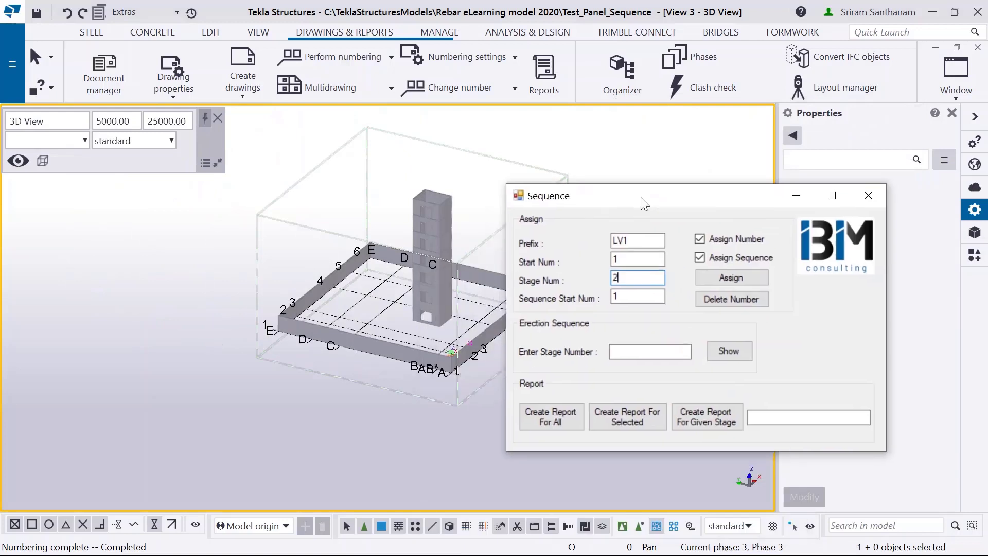
scroll(174, 300, "down", 3)
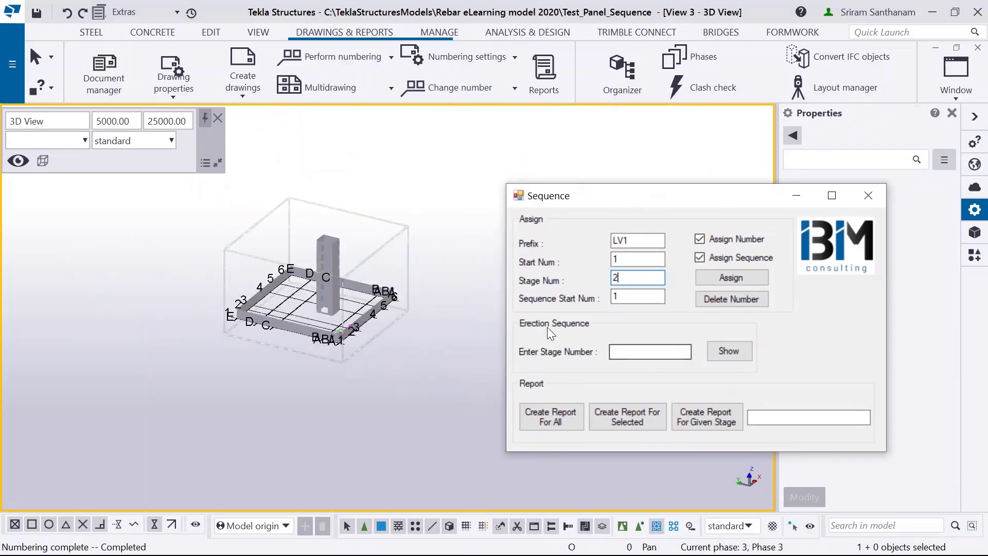
left_click(631, 351)
type("1")
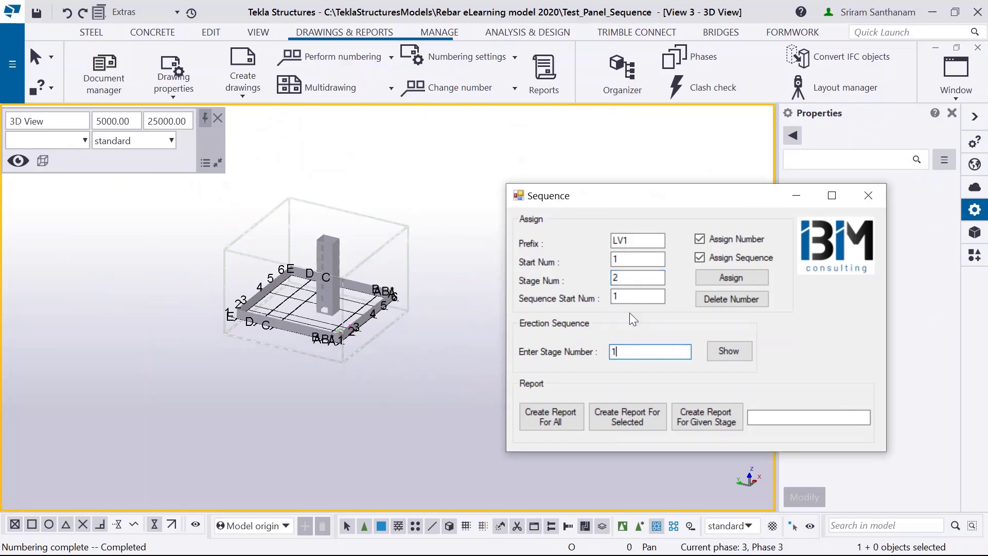
left_click_drag(659, 196, 987, 195)
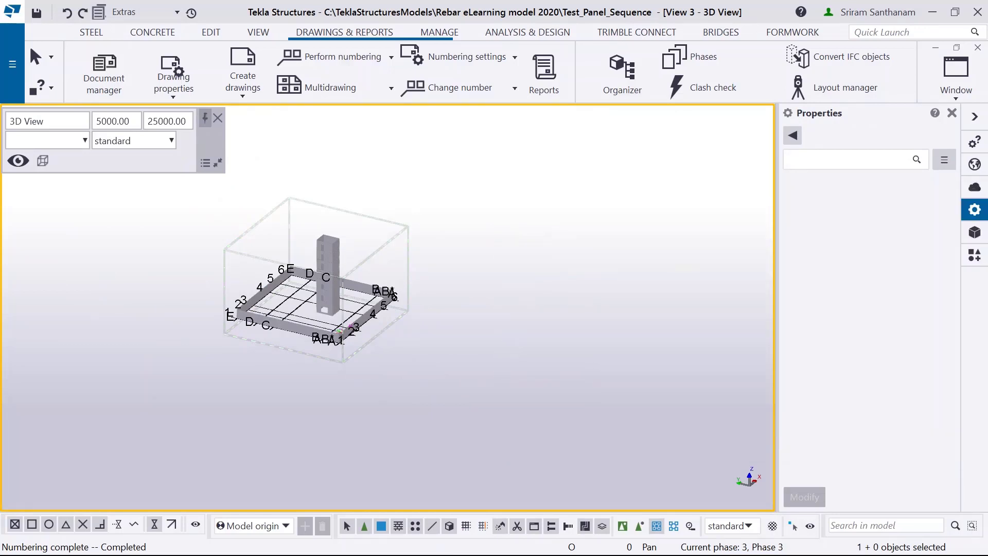
scroll(341, 273, "up", 3)
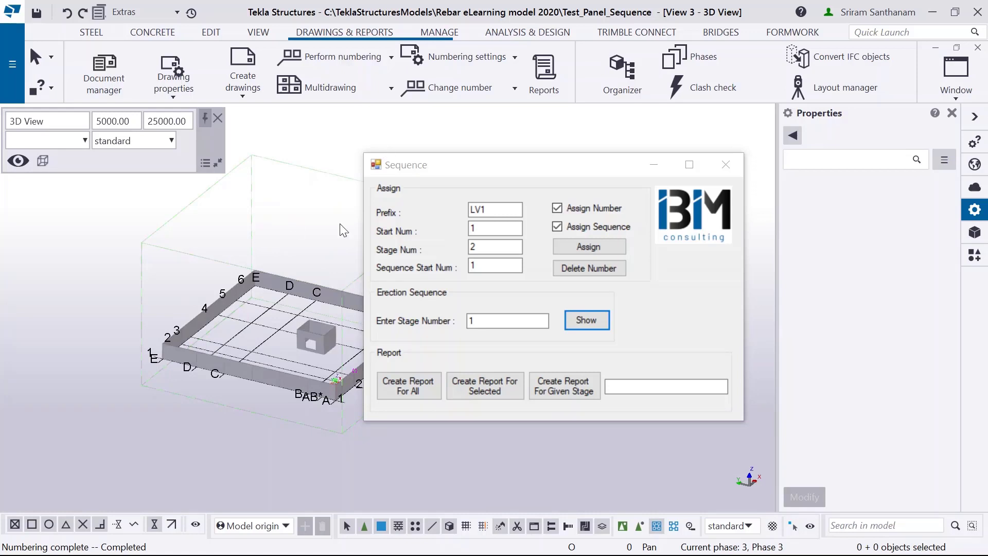
Step: Show the panels of erection stages 1 2 3 4 5 6 7 8 in the 3D view
left_click(474, 320)
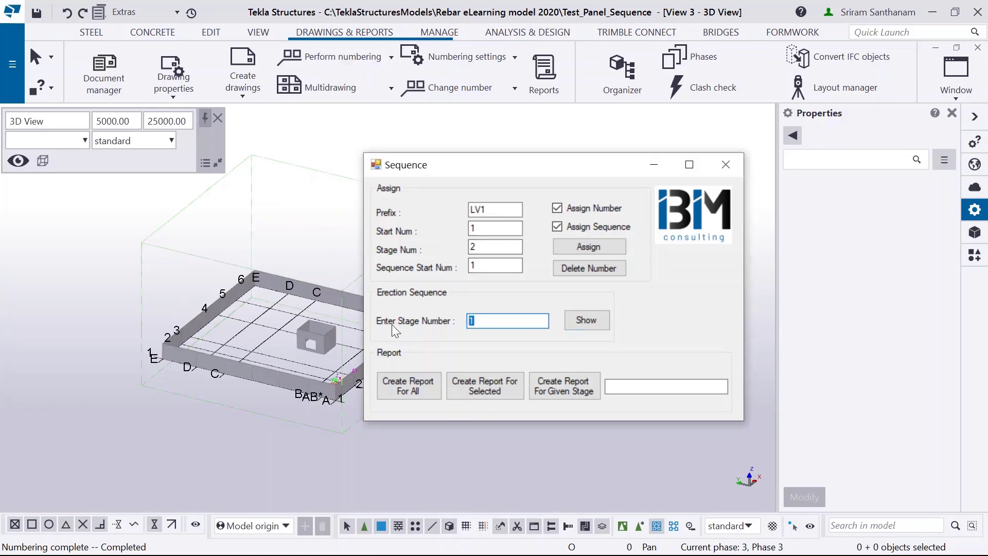
type("1 2 3 4 5 6 7 8")
left_click_drag(552, 165, 987, 96)
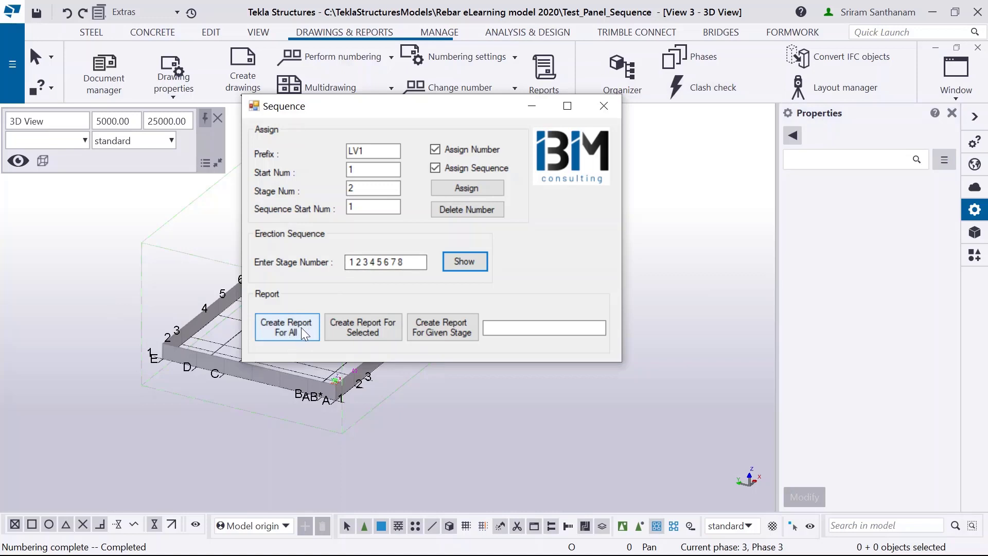
Step: Create the erection report for all panels and open #Erection_Stage_List.xls from the model's Reports folder in Excel
left_click(299, 328)
left_click(14, 74)
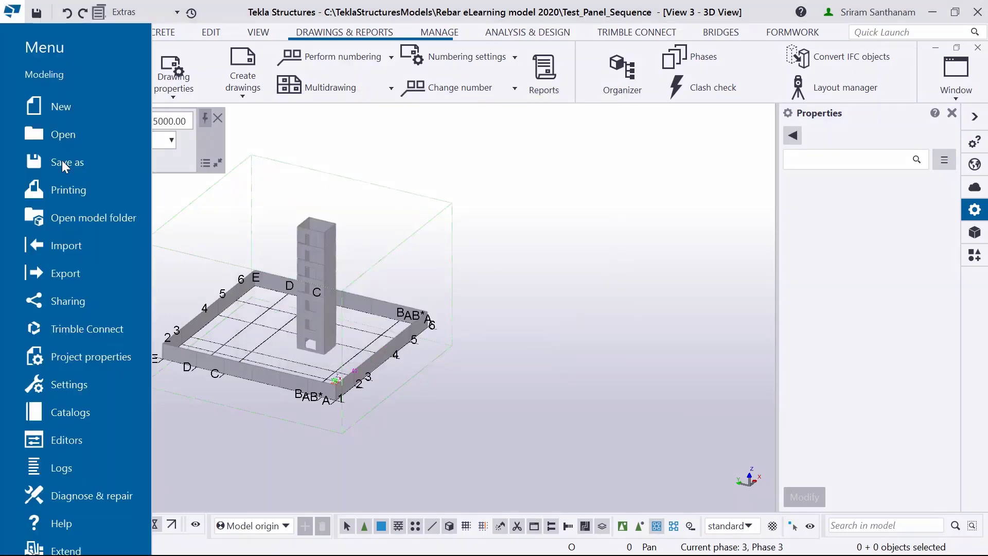
left_click(95, 216)
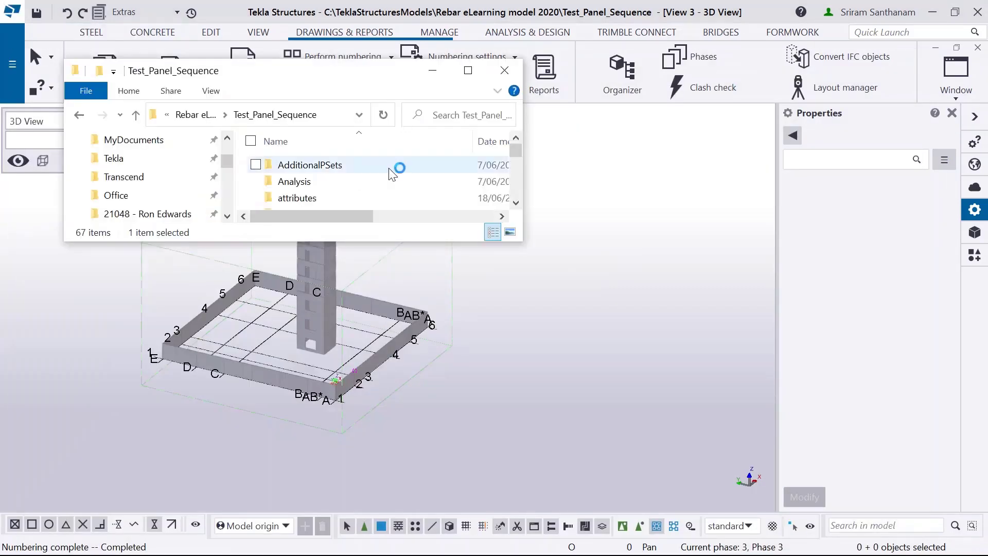
left_click(468, 73)
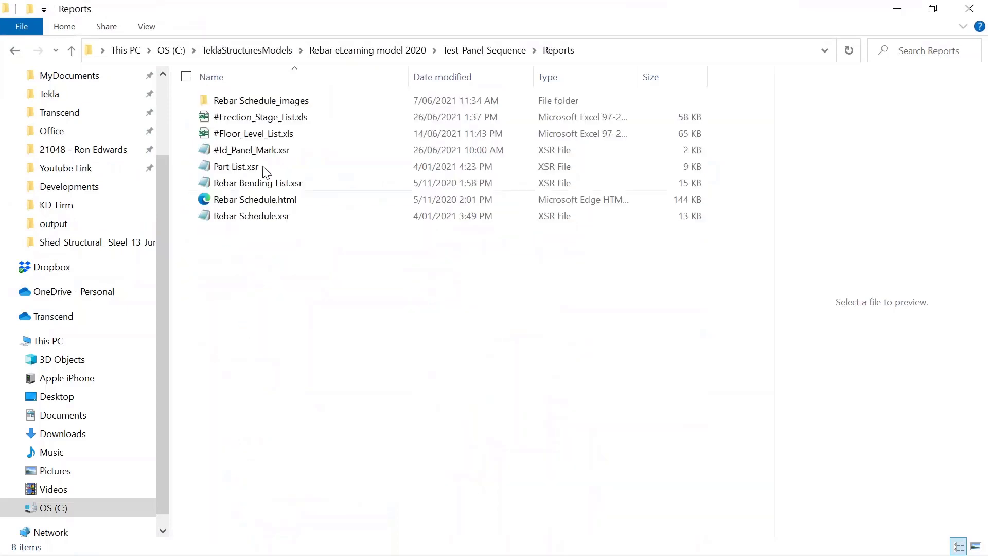
double_click(247, 117)
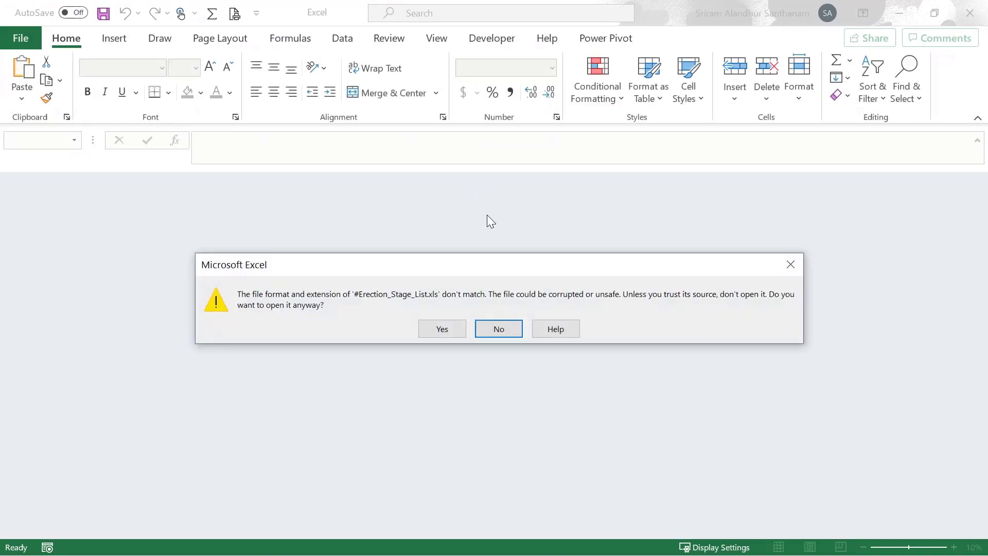
left_click(440, 329)
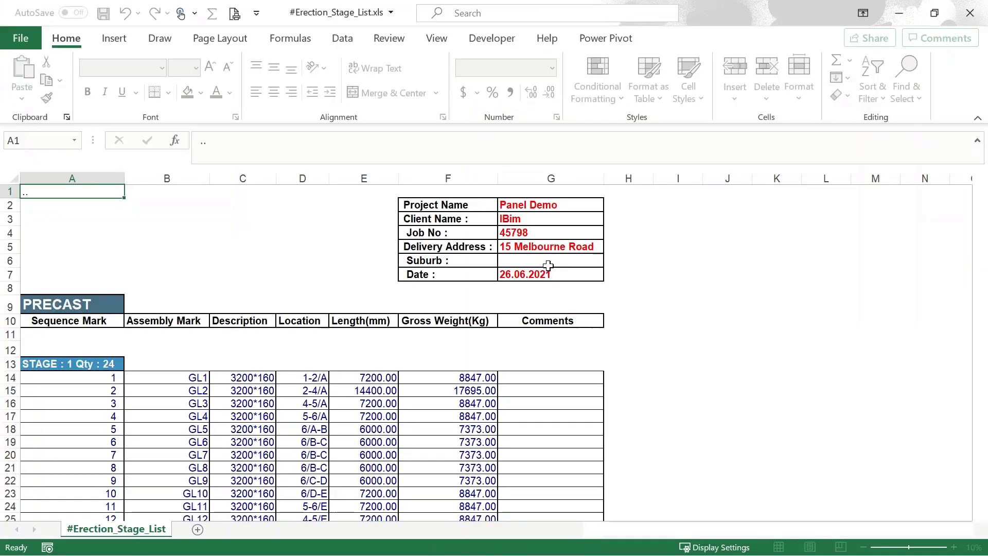
Step: Review the erection stage list from stage 1 down to the overall total, and close the workbook and the Reports folder
scroll(200, 262, "down", 1)
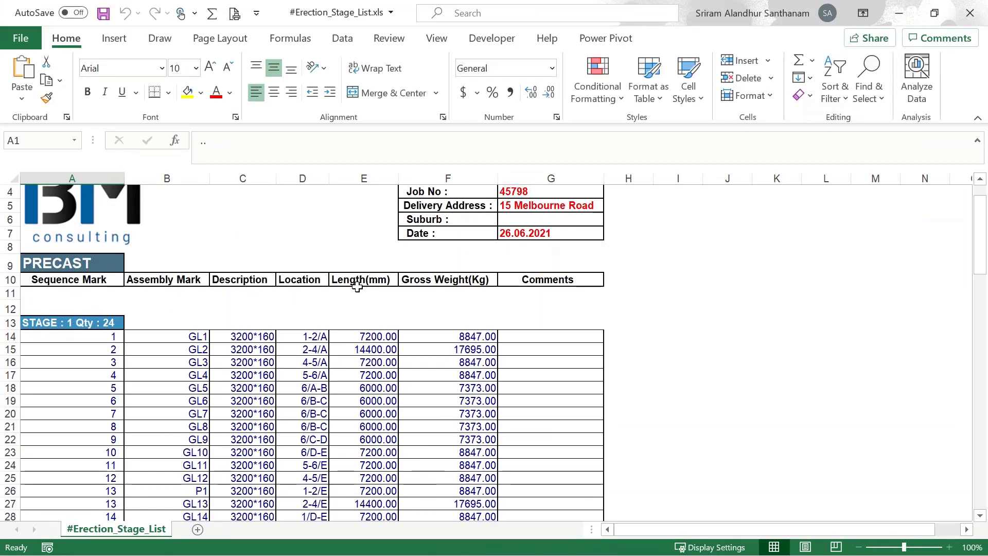
scroll(512, 223, "down", 1)
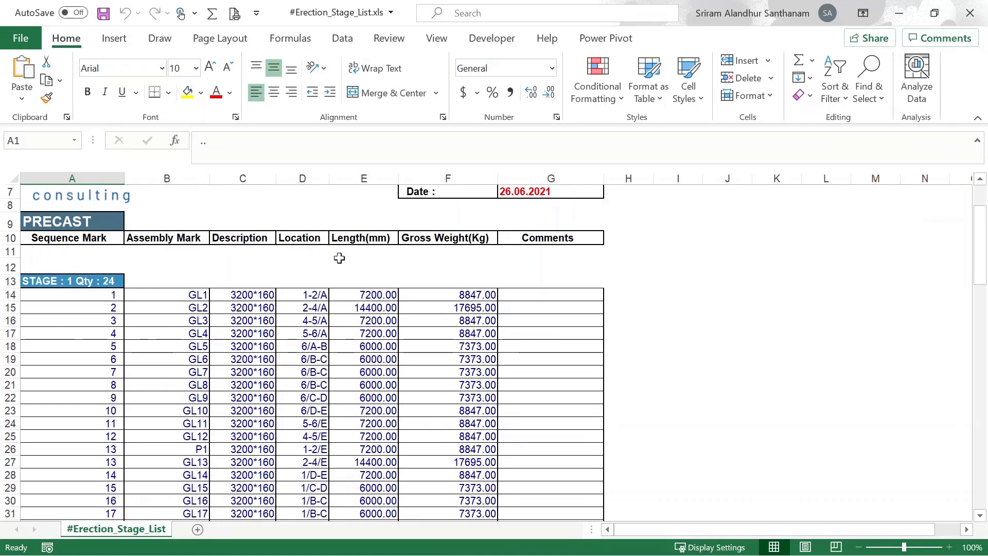
scroll(340, 260, "down", 6)
scroll(339, 265, "down", 7)
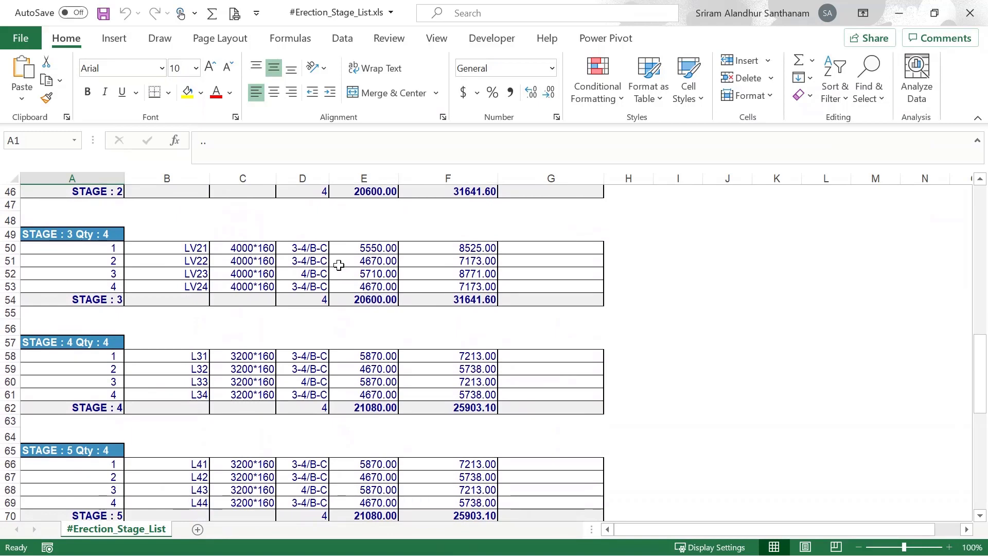
scroll(338, 265, "down", 5)
scroll(339, 265, "down", 6)
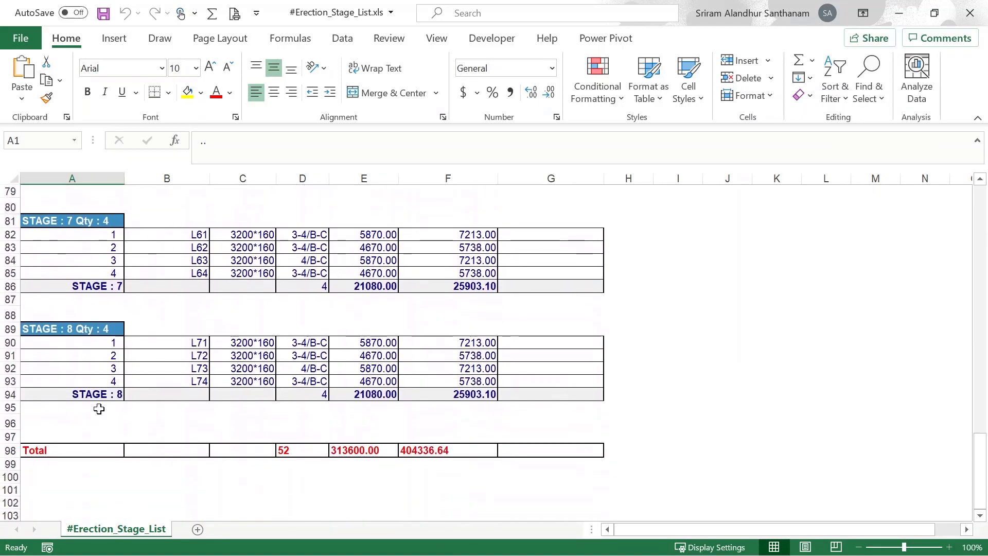
left_click(970, 13)
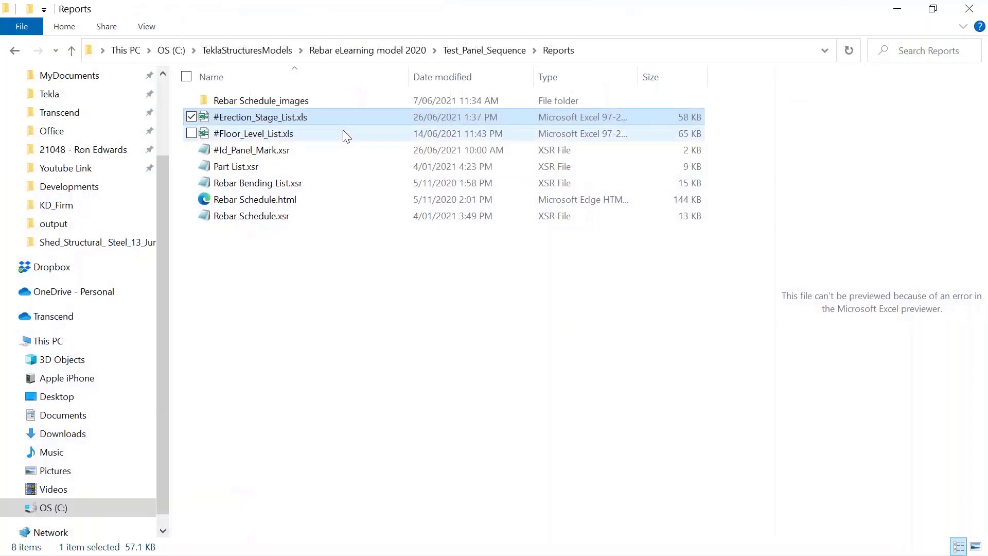
left_click(965, 15)
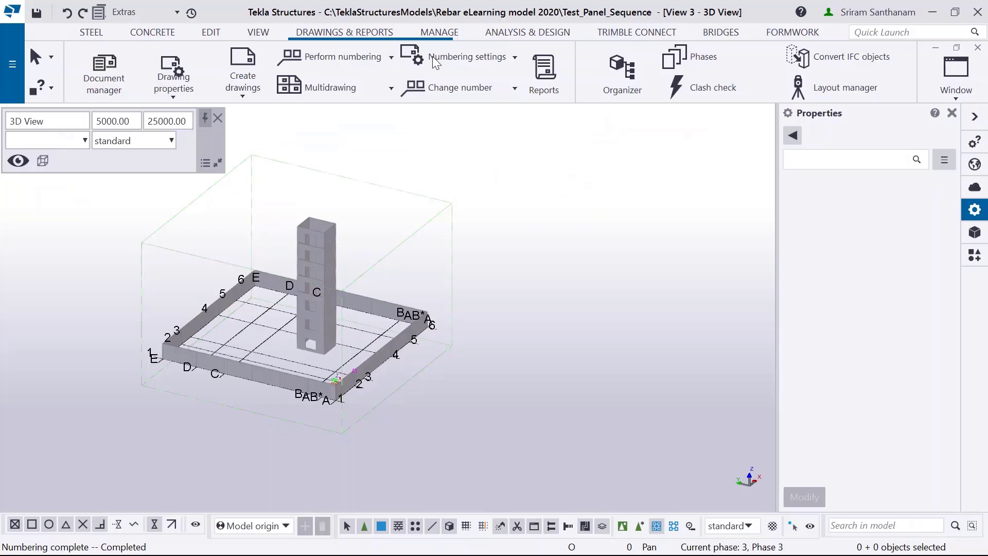
Step: Create the #Id_Panel_Mark report for all the panels in the 3D view and display its list
left_click(538, 67)
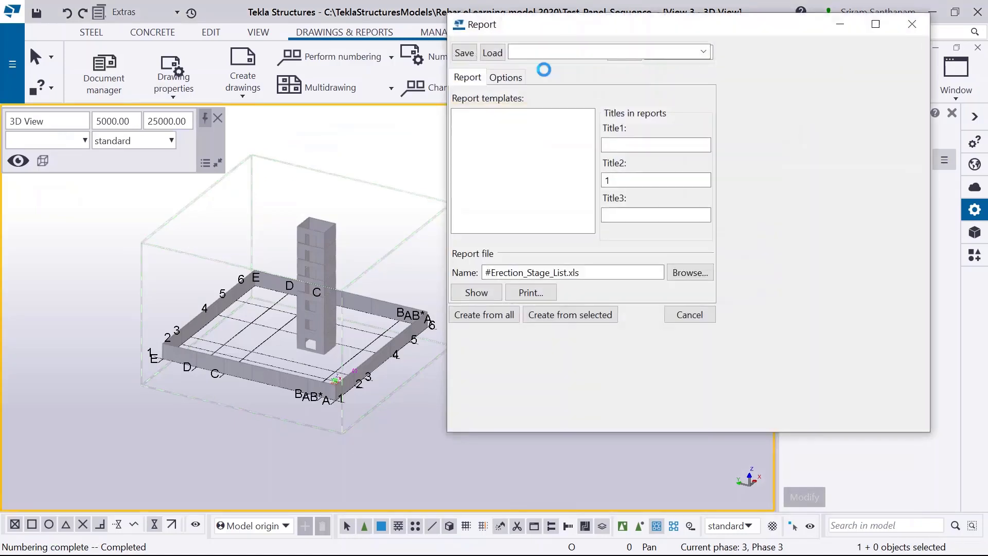
left_click(513, 166)
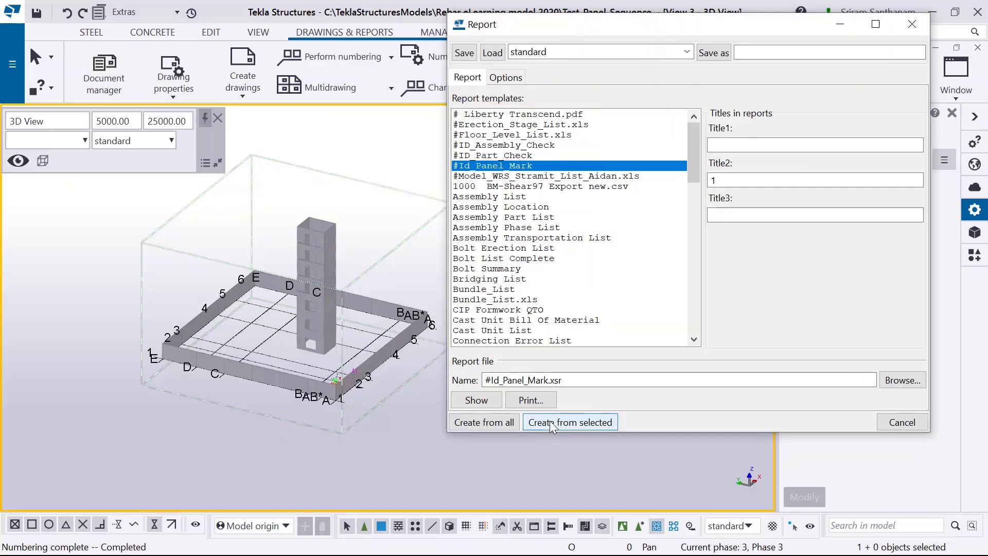
left_click(483, 422)
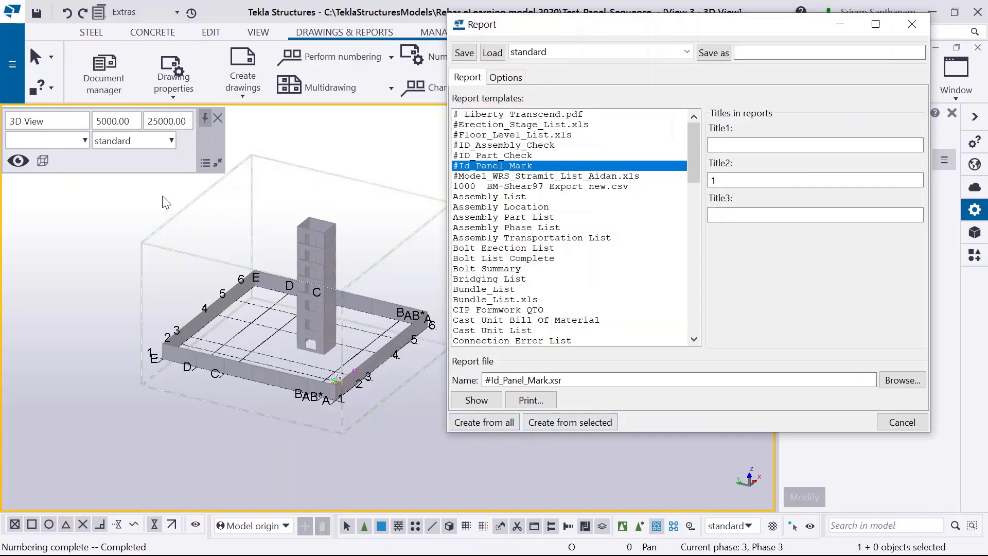
left_click(494, 422)
left_click(546, 421)
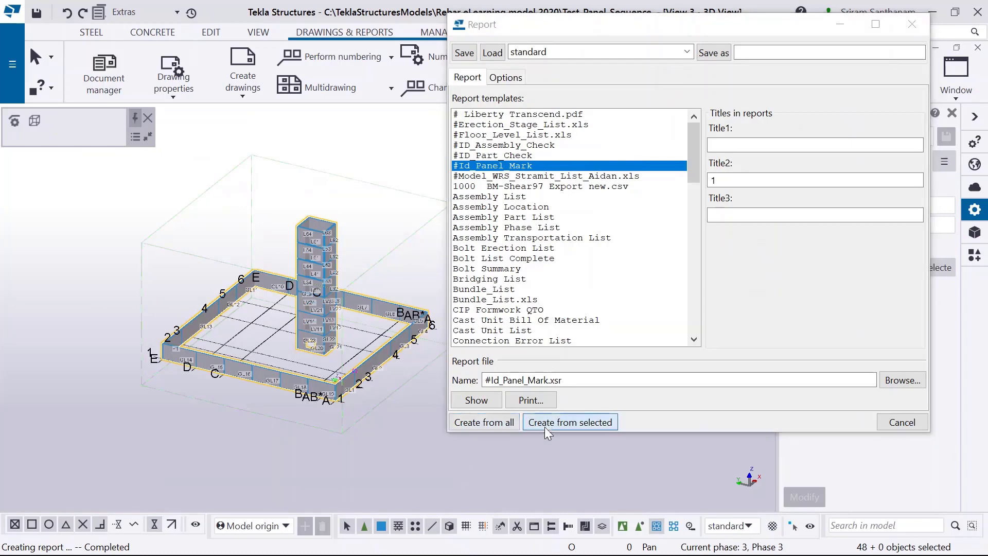
left_click(488, 299)
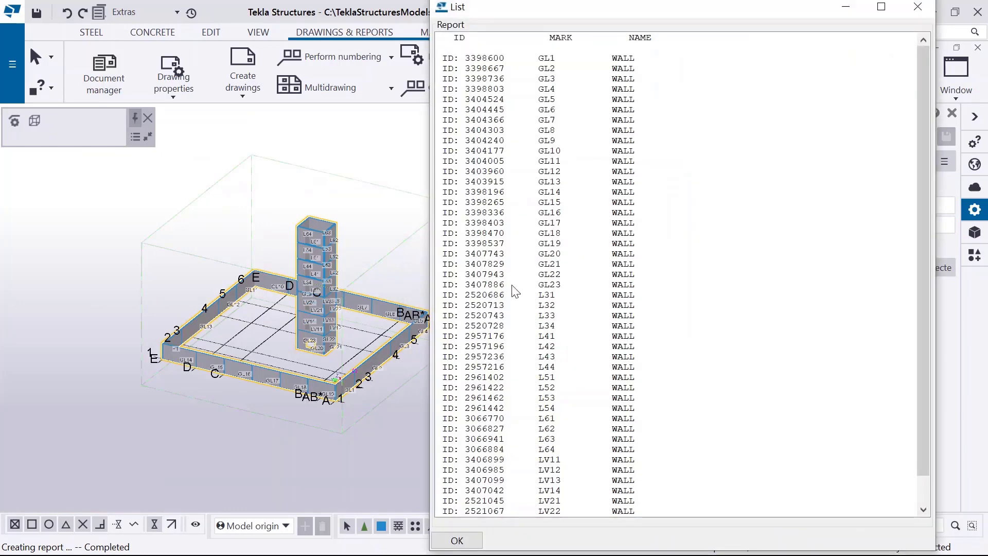
Step: Locate the perimeter wall panels GL1 to GL19 in the 3D view one by one from the panel mark list
left_click(480, 58)
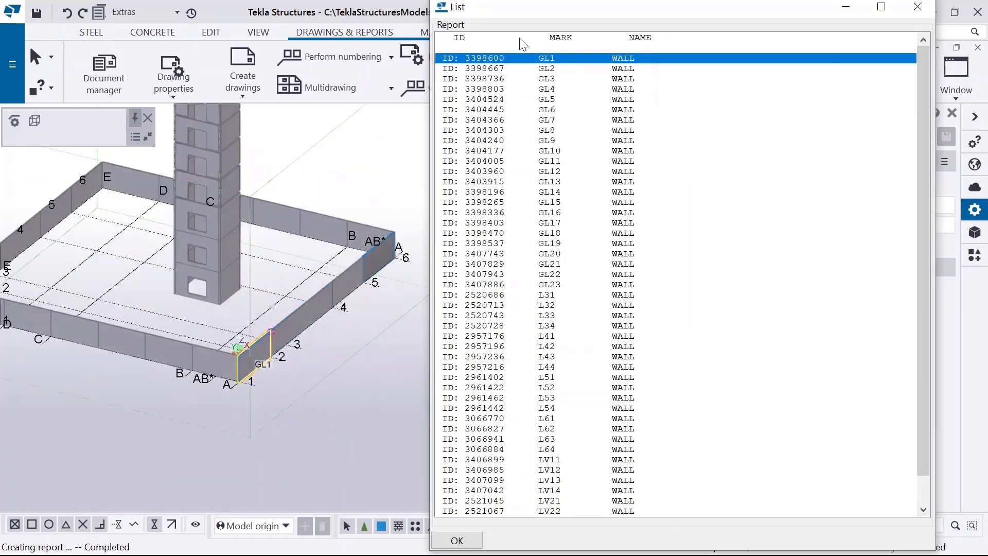
left_click(502, 68)
left_click(497, 78)
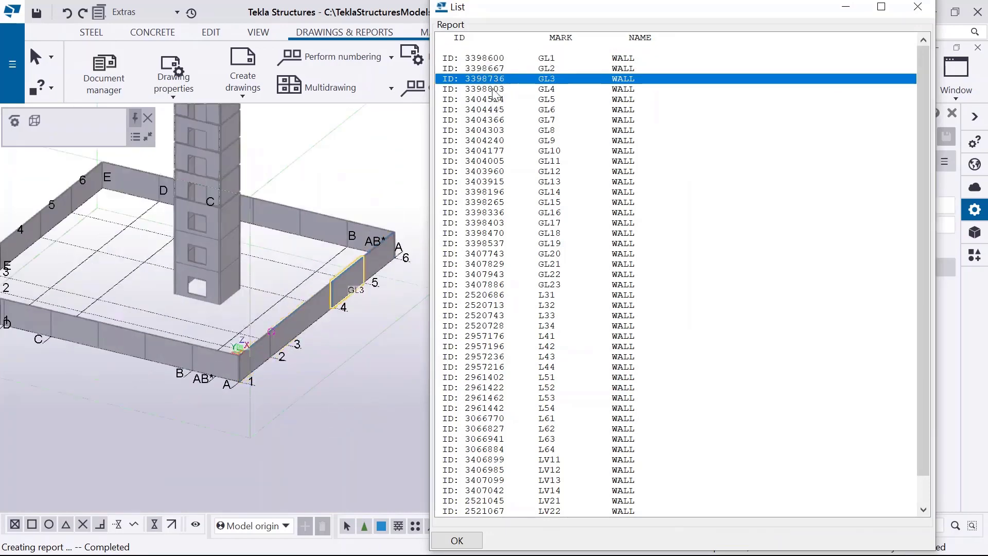
key("Down")
key("Down")
key("Down")
key("Down")
key("Down")
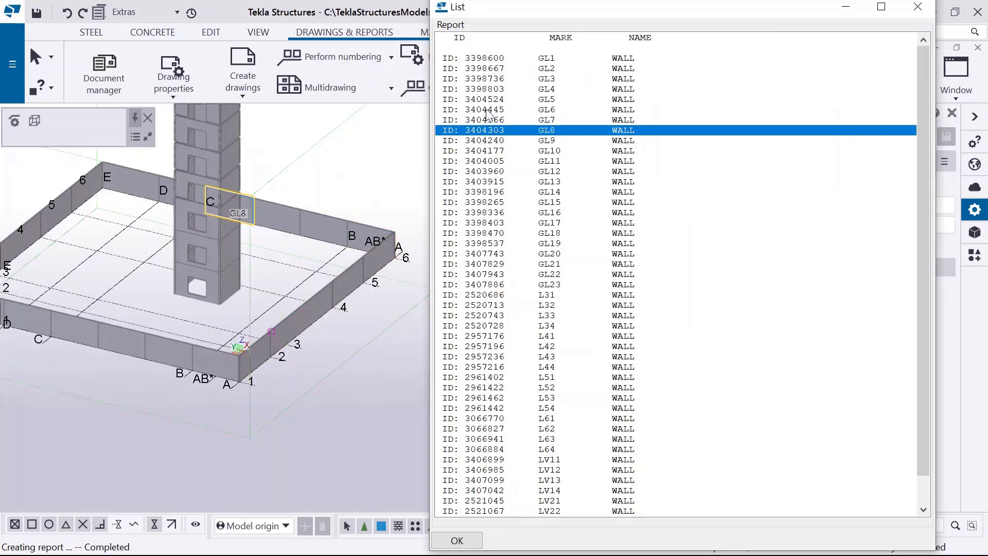
left_click(484, 110)
left_click(485, 131)
left_click(484, 140)
left_click(484, 151)
left_click(485, 161)
left_click(484, 172)
left_click(484, 182)
left_click(484, 192)
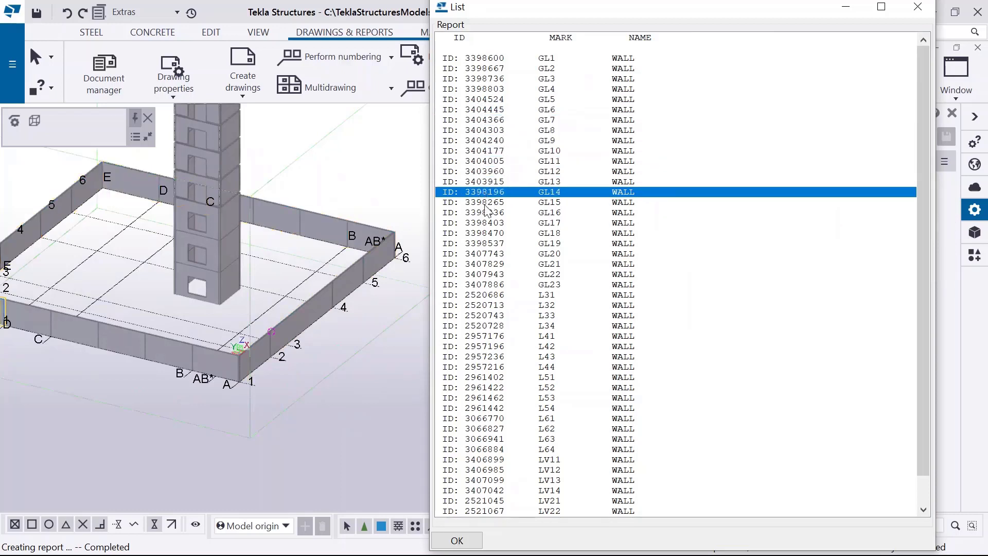
scroll(266, 271, "down", 3)
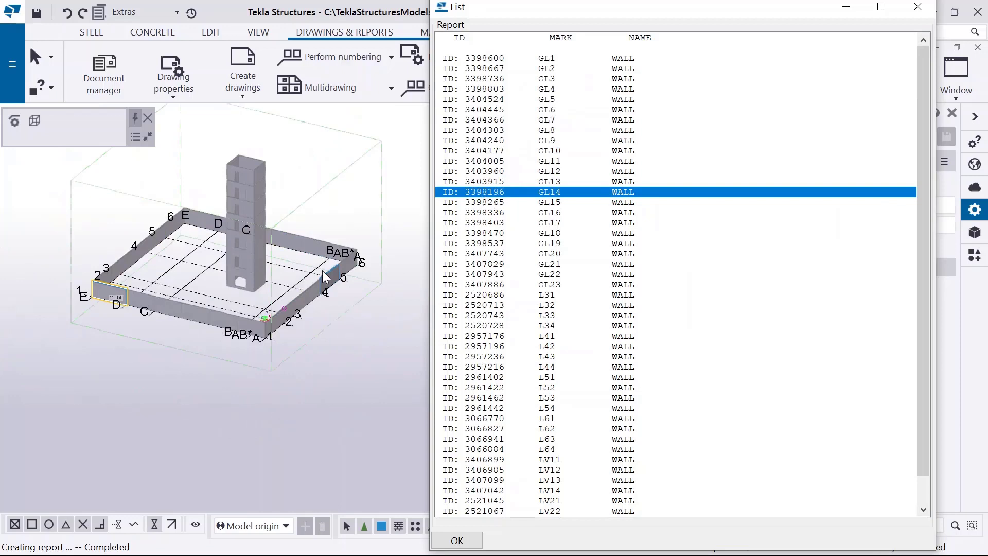
left_click(485, 204)
left_click(486, 213)
left_click(487, 223)
left_click(487, 233)
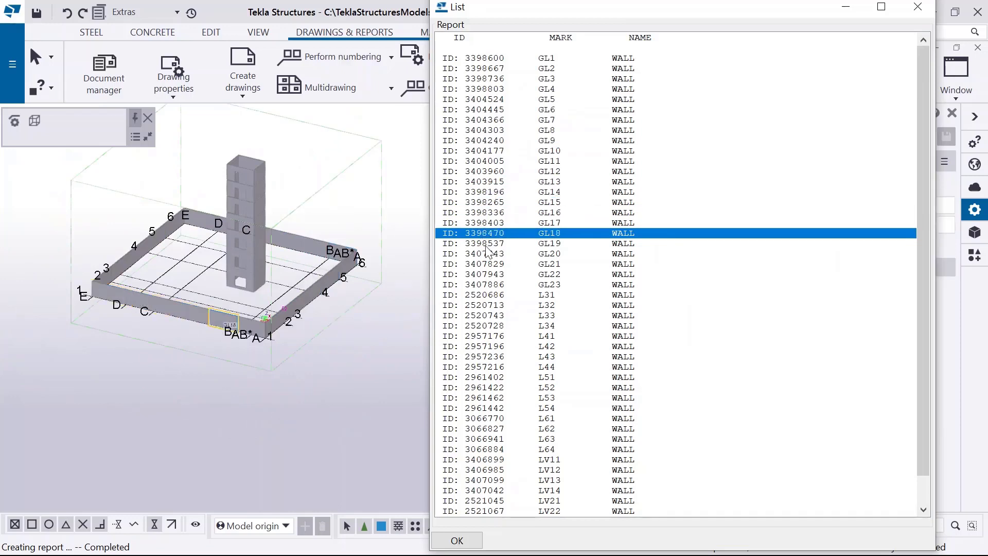
left_click(488, 244)
Step: Locate the core panels GL20 to GL23 from the panel mark list, and close the list and the report dialog
left_click(489, 254)
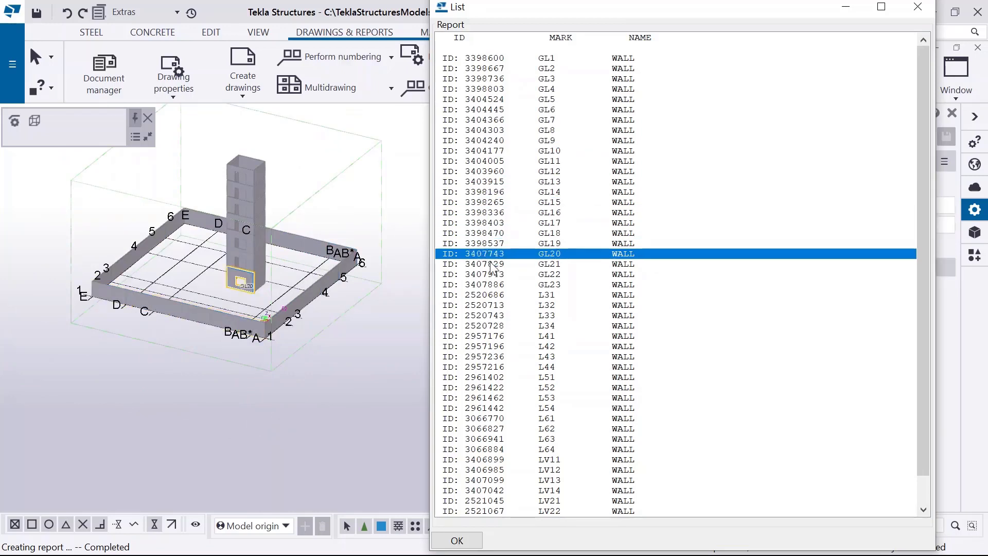
left_click(491, 265)
left_click(488, 274)
left_click(484, 285)
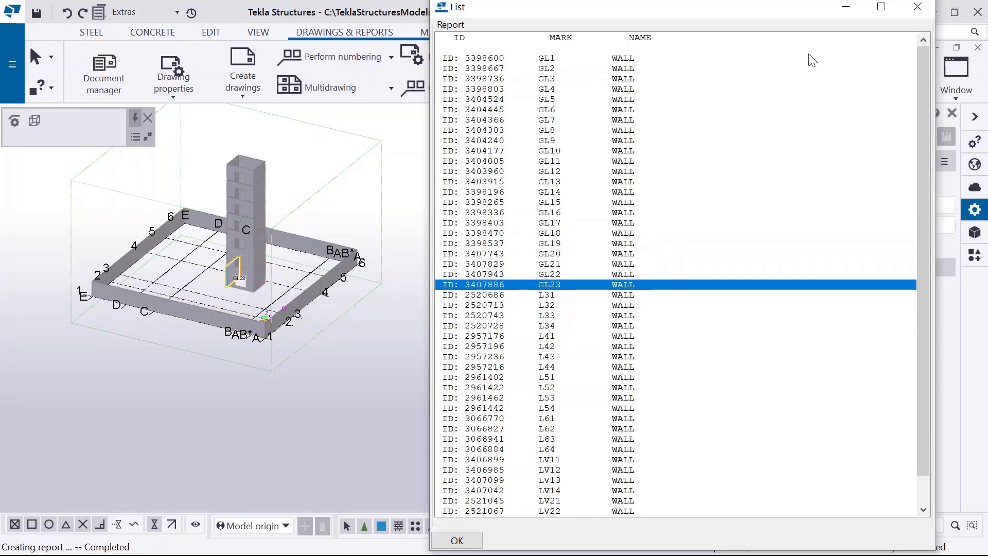
left_click(918, 7)
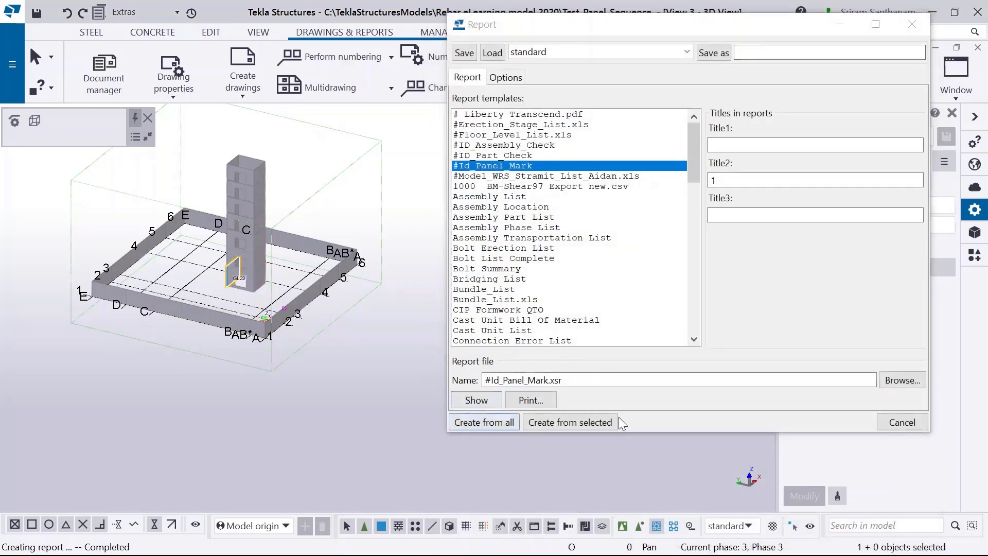
left_click(912, 25)
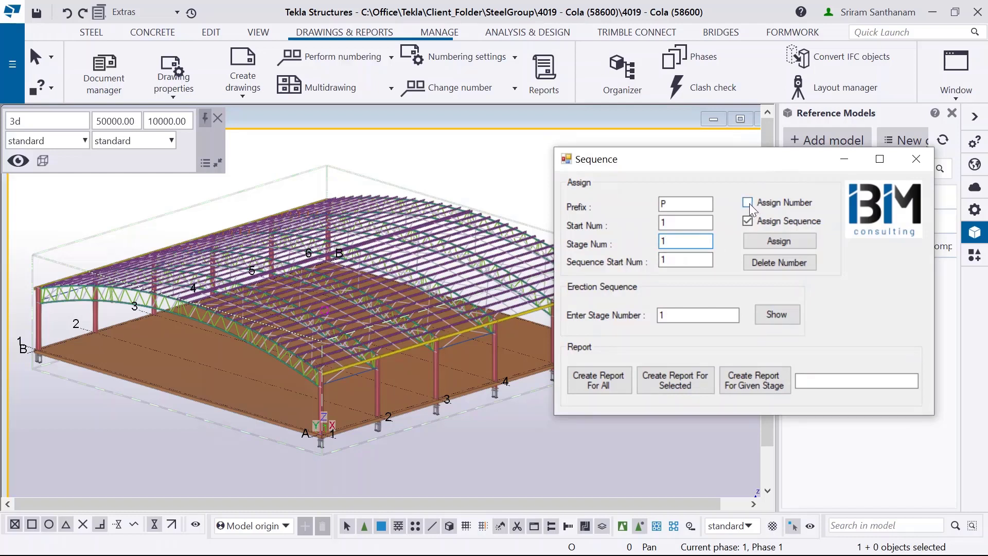
Step: Show only the A_COLUMN object group in the steel shed model's 3D view
left_click(47, 141)
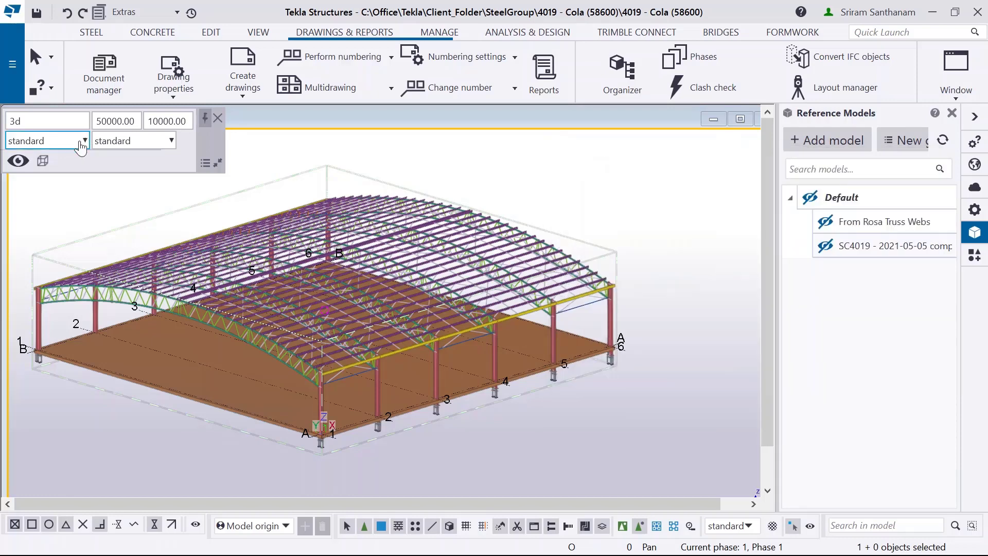
left_click(46, 141)
left_click(40, 211)
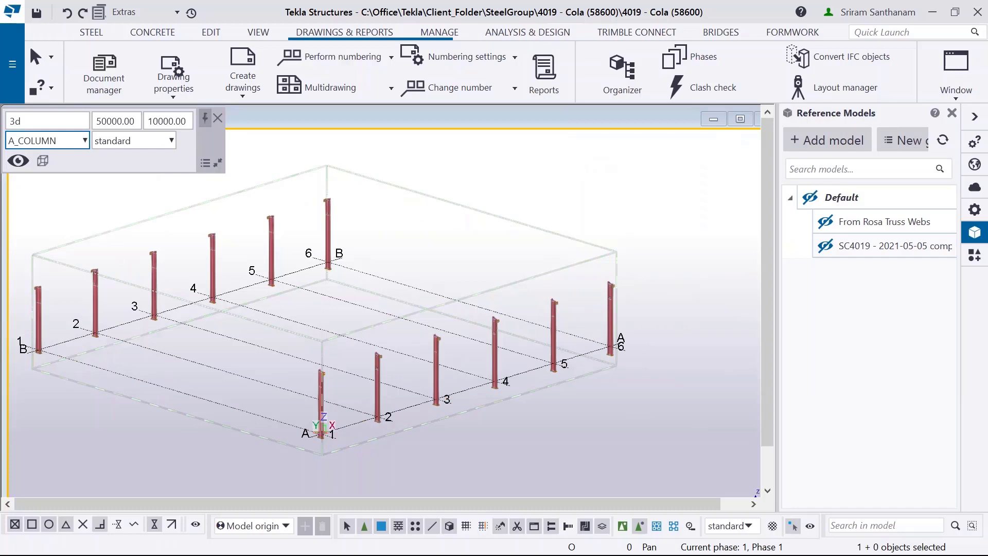
Step: Pick the grid A columns in order, starting from grid 1, for the stage 1 erection sequence
scroll(343, 404, "up", 5)
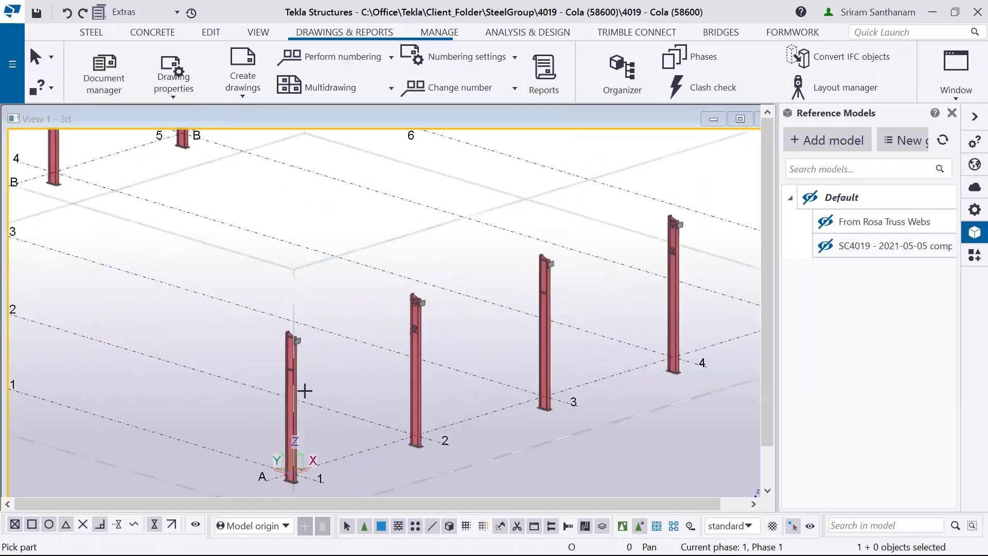
scroll(305, 391, "up", 3)
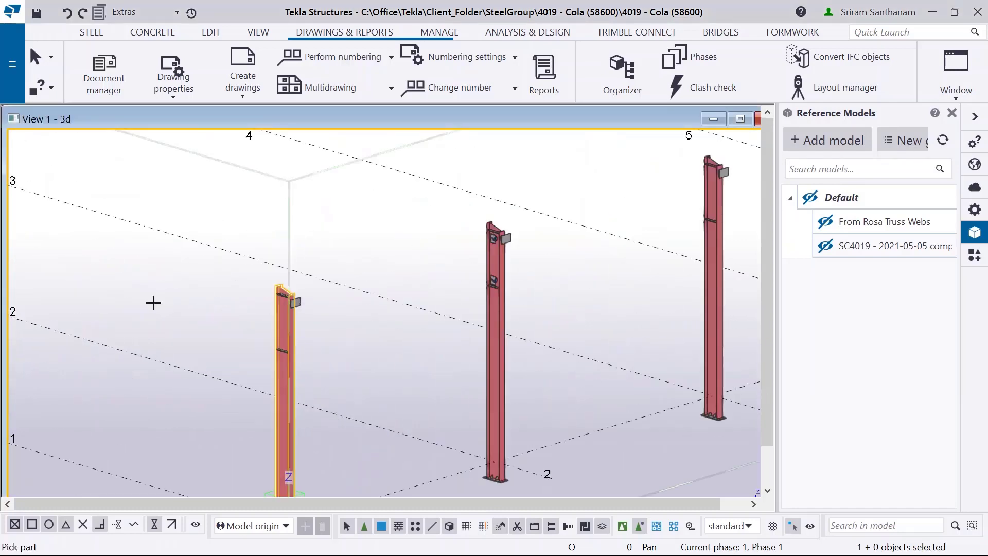
scroll(162, 300, "down", 4)
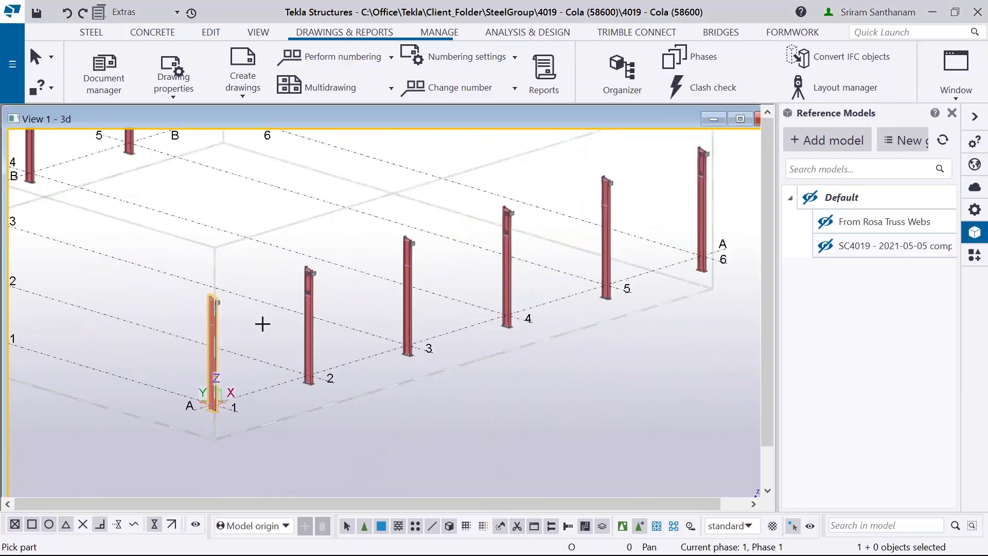
left_click(310, 333, "ctrl")
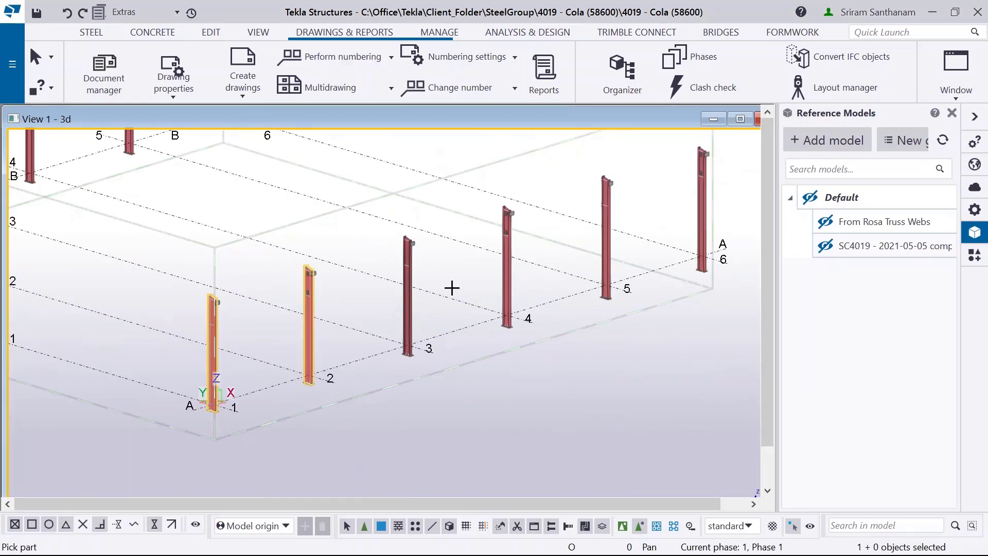
left_click(508, 274, "ctrl")
left_click(606, 238, "ctrl")
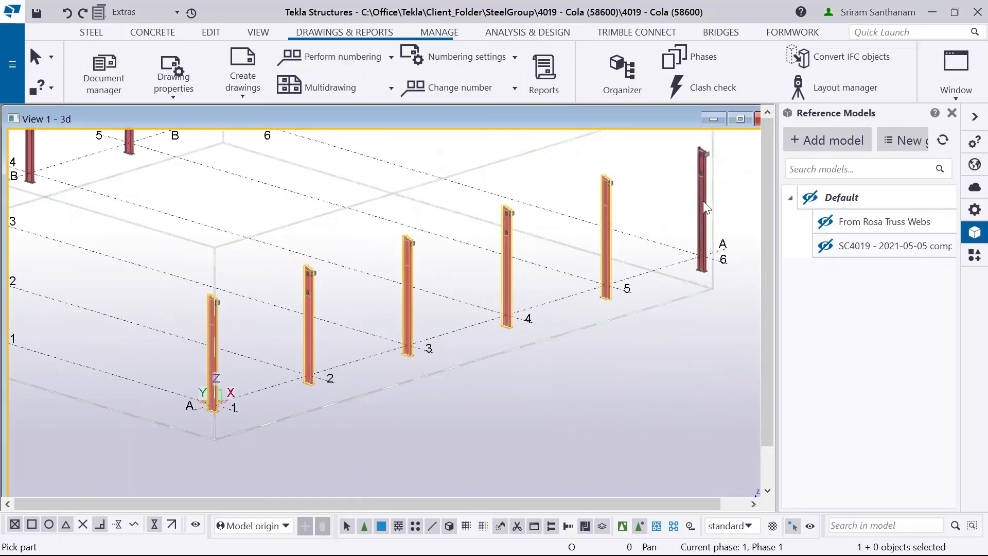
Step: Add the grid B columns from grid 1 to 6 in order and finish assigning the stage 1 erection sequence
scroll(705, 206, "down", 4)
scroll(252, 238, "up", 5)
left_click(242, 242, "ctrl")
left_click(335, 216, "ctrl")
scroll(68, 284, "down", 3)
scroll(288, 223, "up", 4)
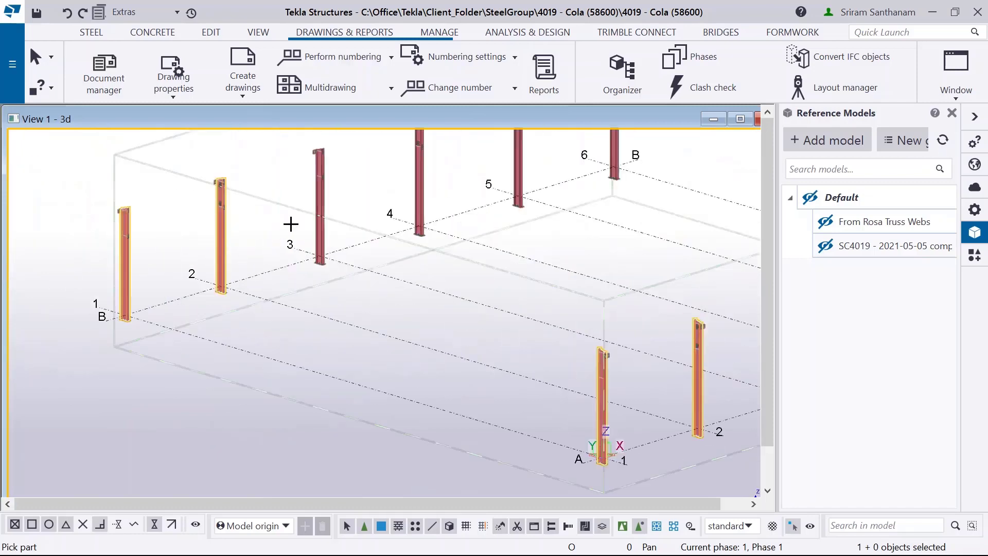
left_click(325, 192, "ctrl")
left_click(420, 180, "ctrl")
left_click(519, 170, "ctrl")
scroll(256, 261, "down", 3)
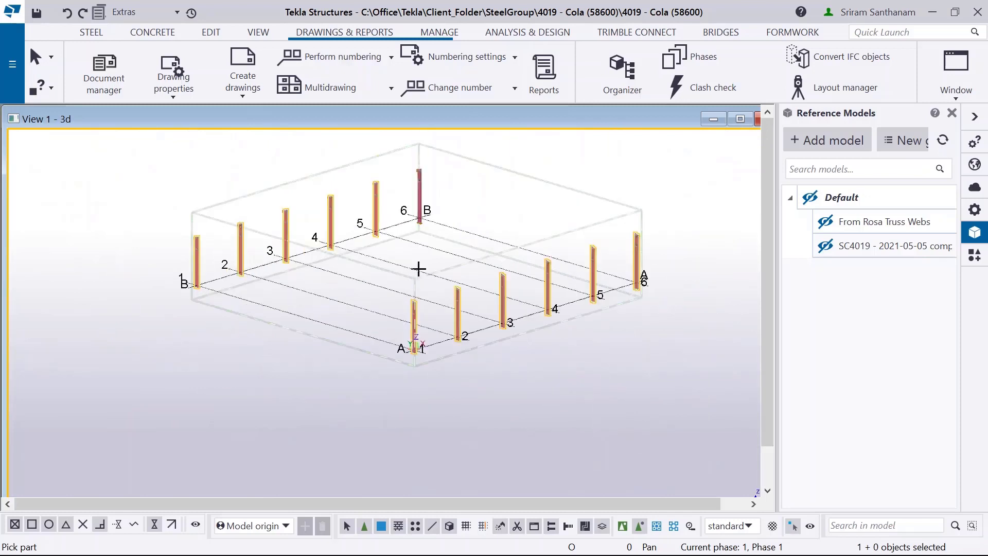
left_click(421, 194, "ctrl")
middle_click(520, 206)
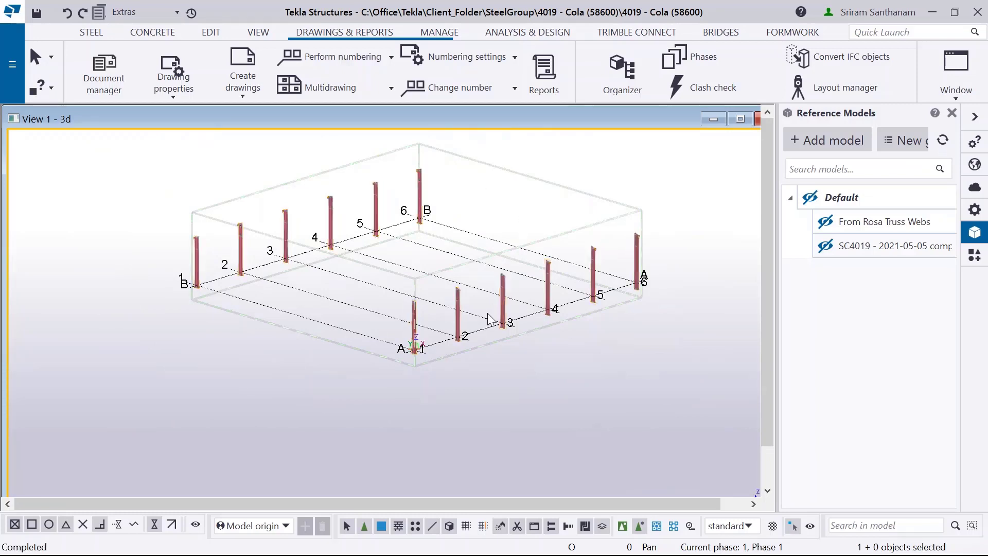
Step: Redraw the 3D view and set its visible object group to standard
right_click(61, 214)
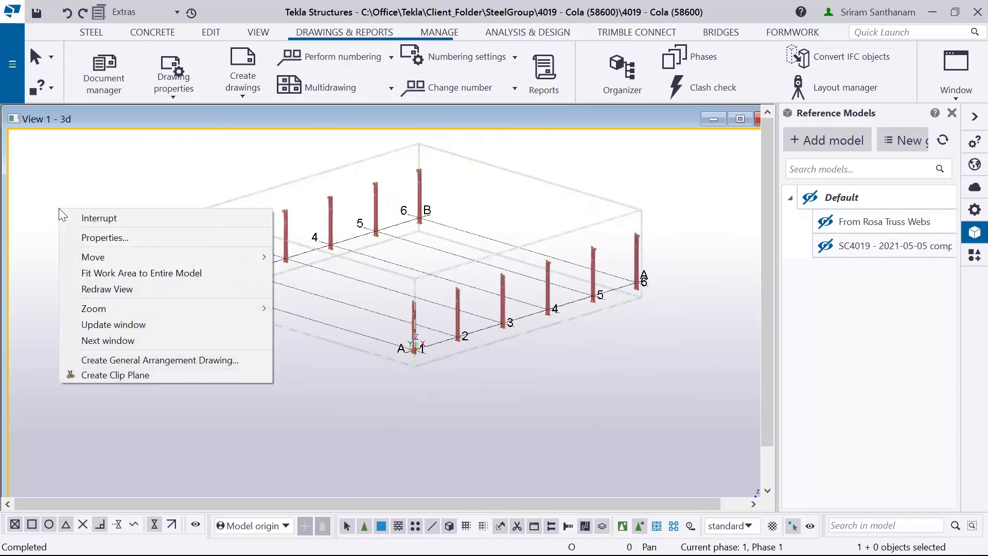
left_click(113, 289)
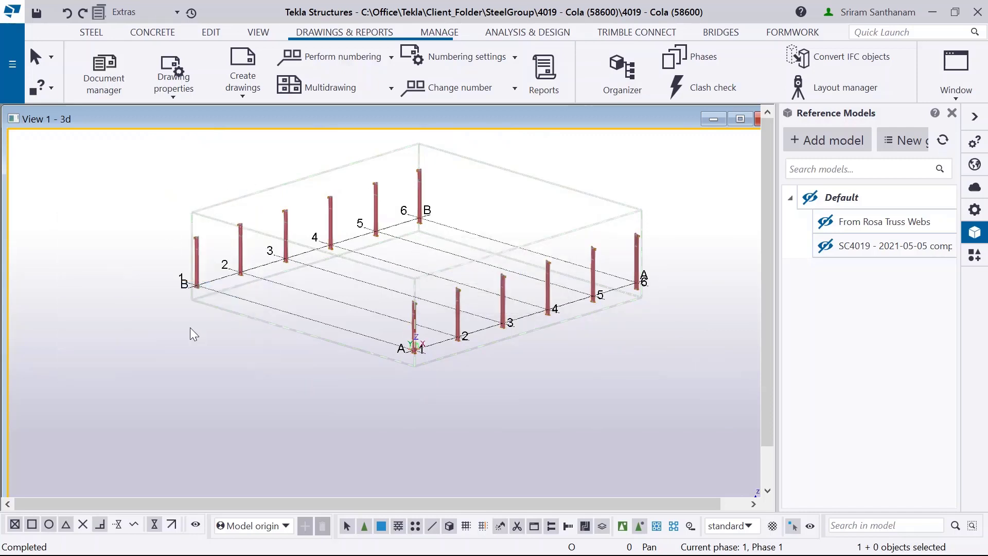
double_click(255, 412)
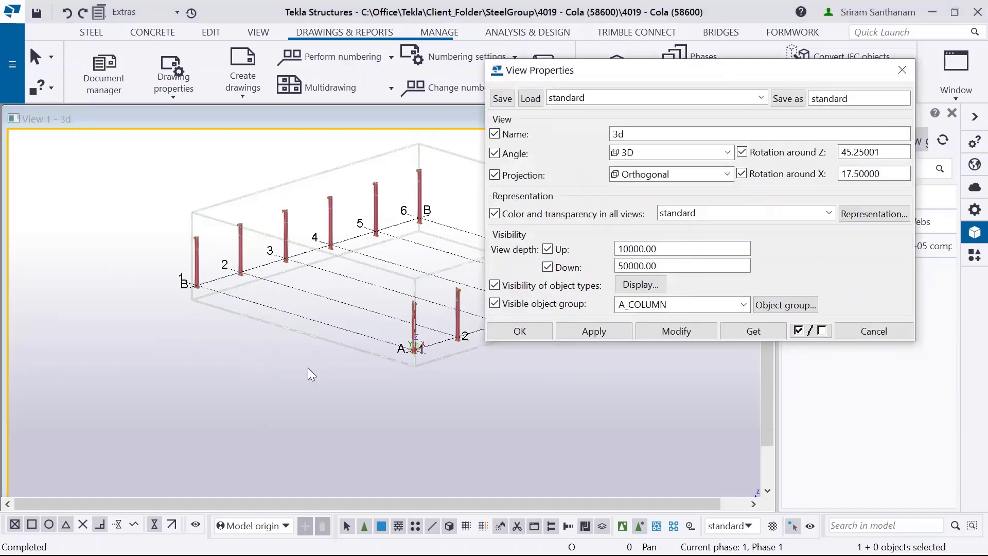
left_click(743, 304)
scroll(655, 28, "up", 3)
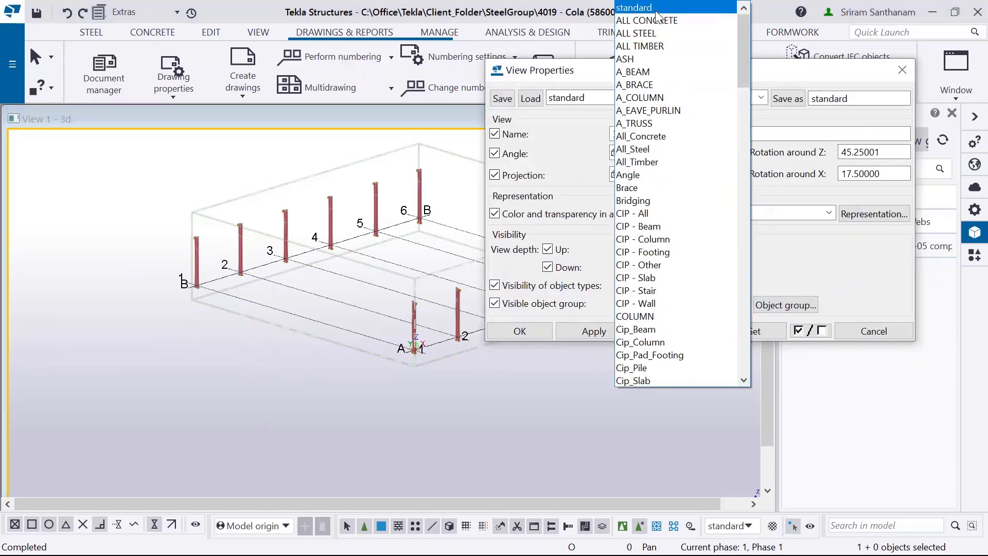
left_click(659, 8)
left_click(696, 327)
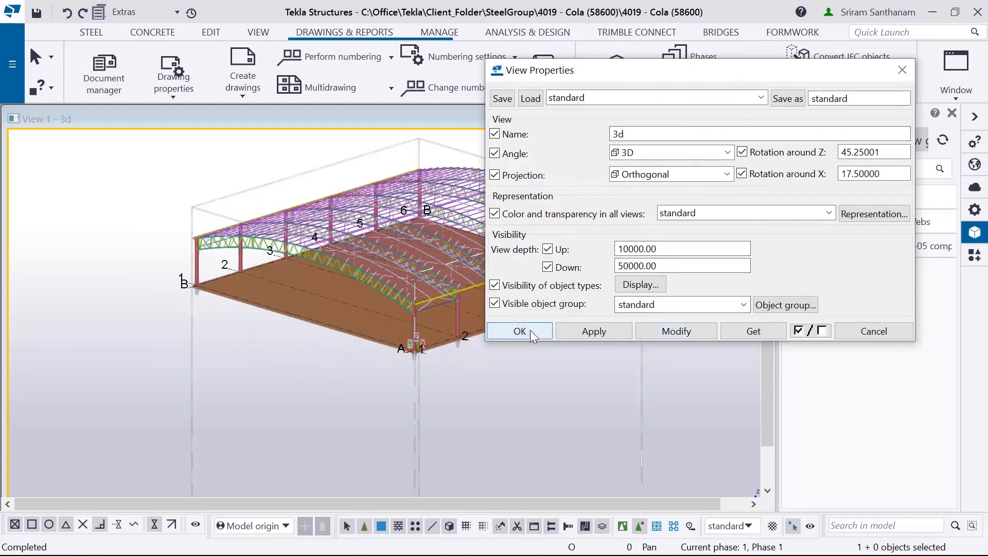
left_click(529, 331)
scroll(301, 397, "down", 3)
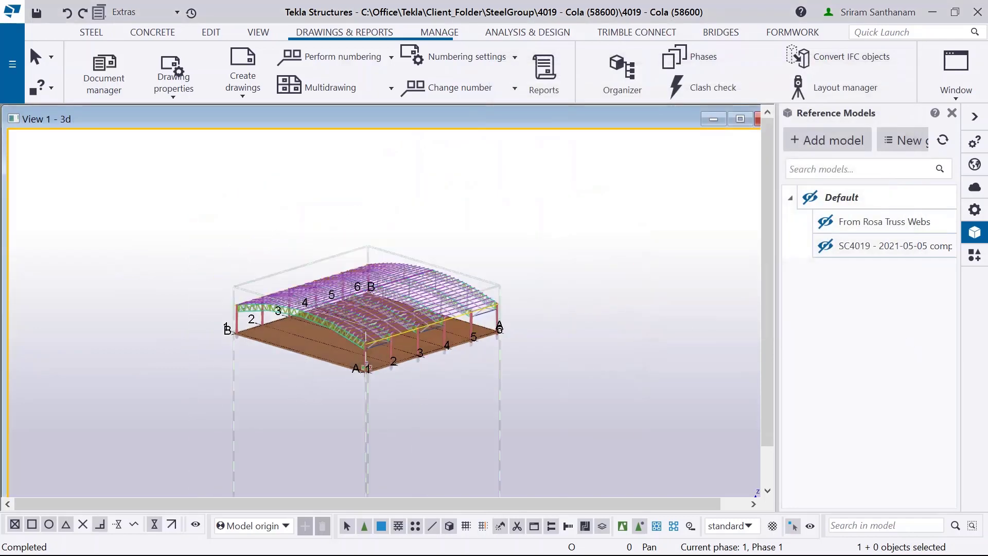
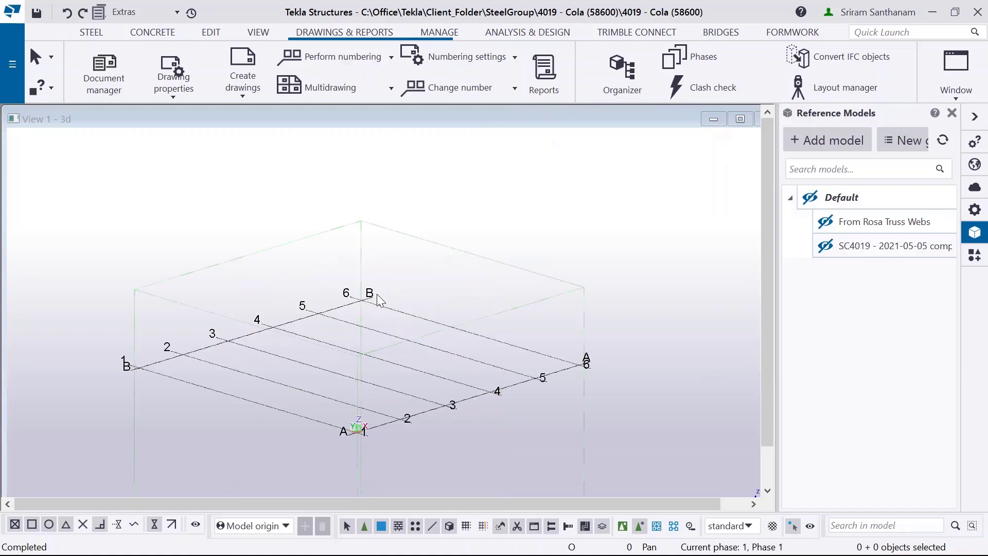
Step: Examine the erection order of the columns and the eave bracing between them along grids A and B
scroll(377, 295, "up", 2)
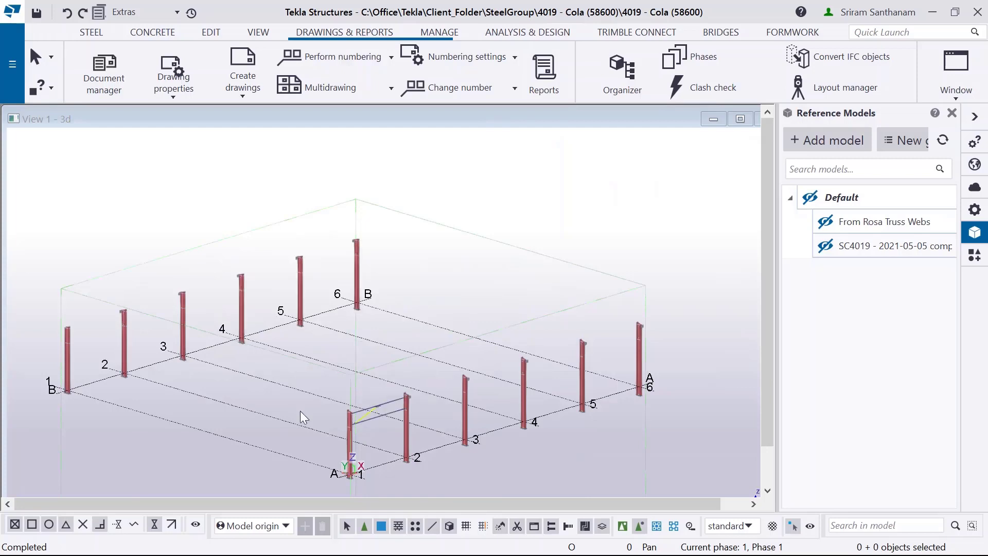
scroll(437, 420, "up", 2)
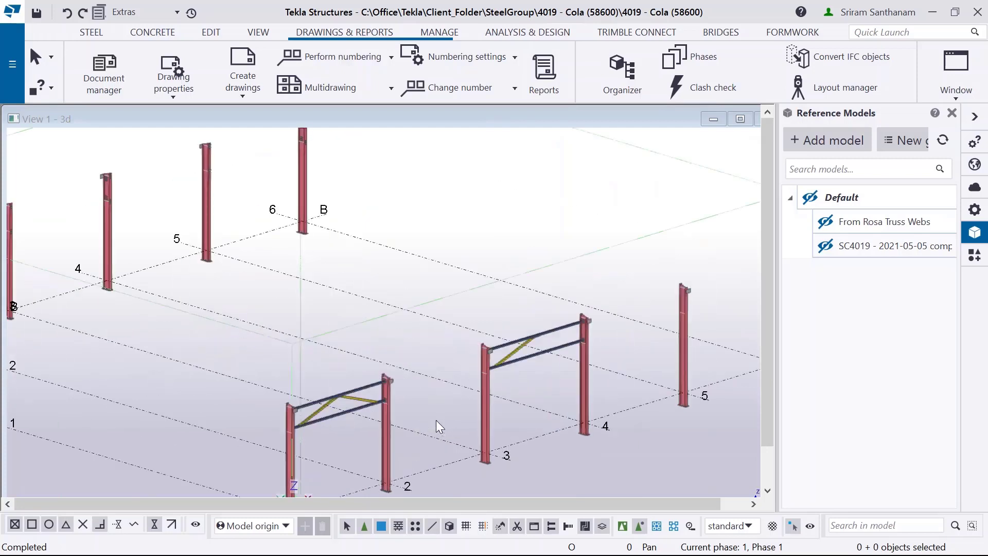
middle_click_drag(421, 424, 416, 425)
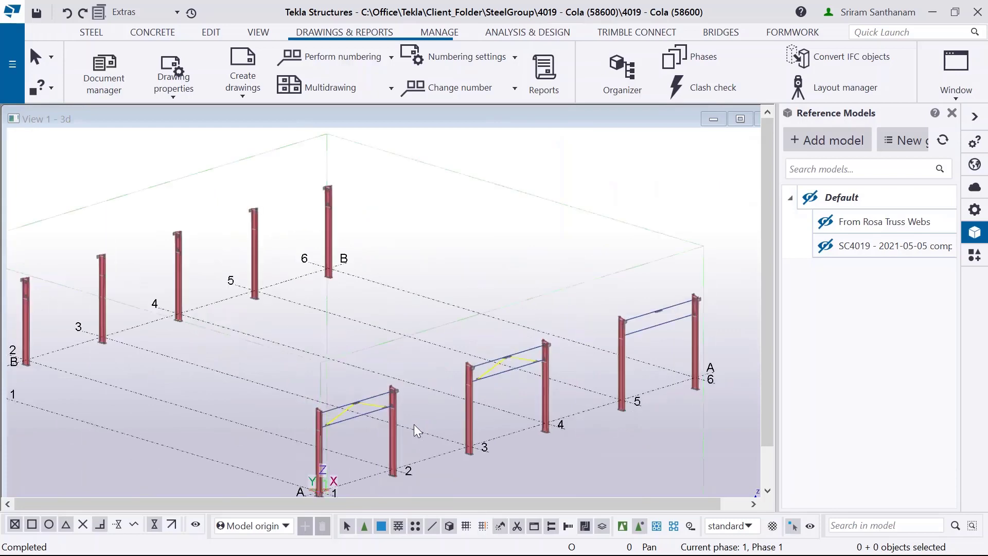
scroll(295, 381, "down", 2)
scroll(208, 350, "up", 5)
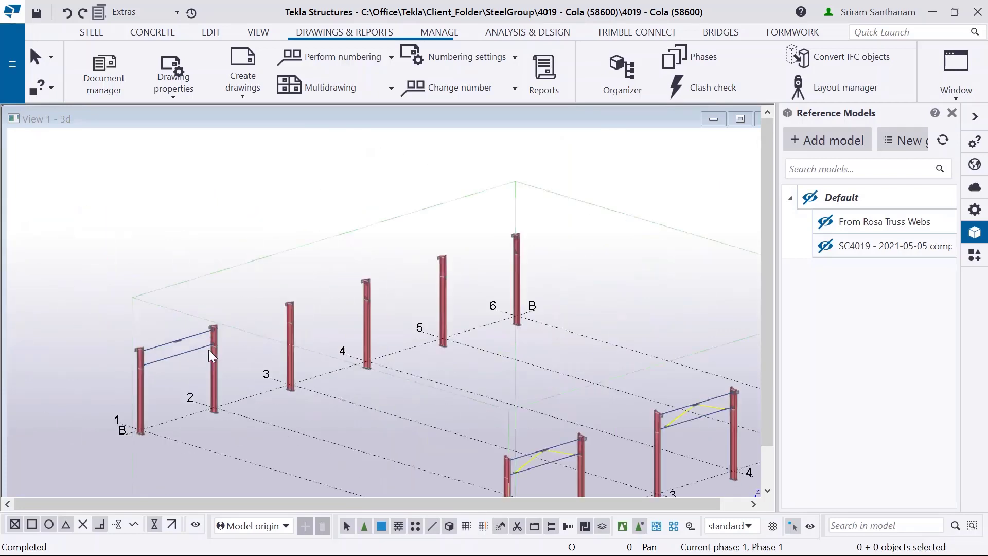
scroll(272, 372, "down", 2)
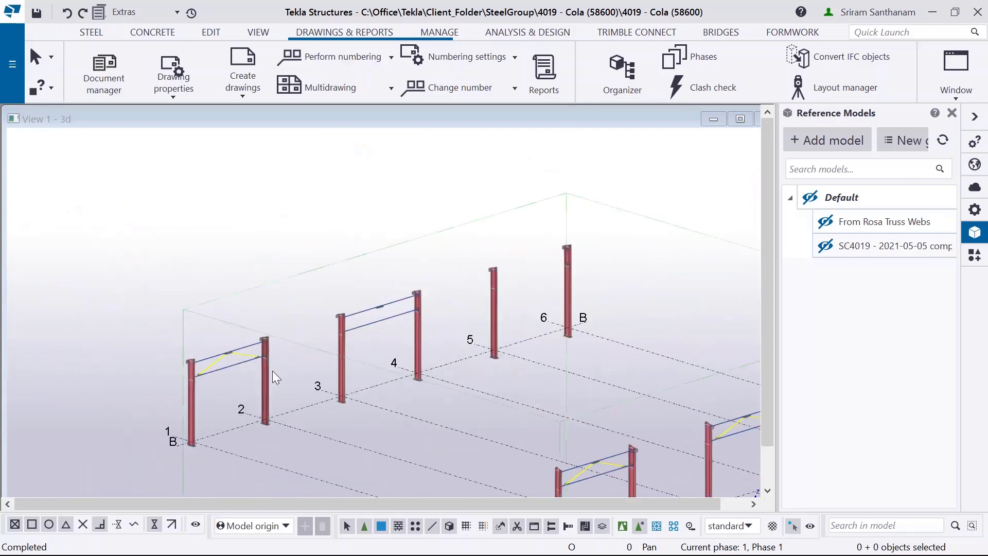
scroll(638, 268, "up", 2)
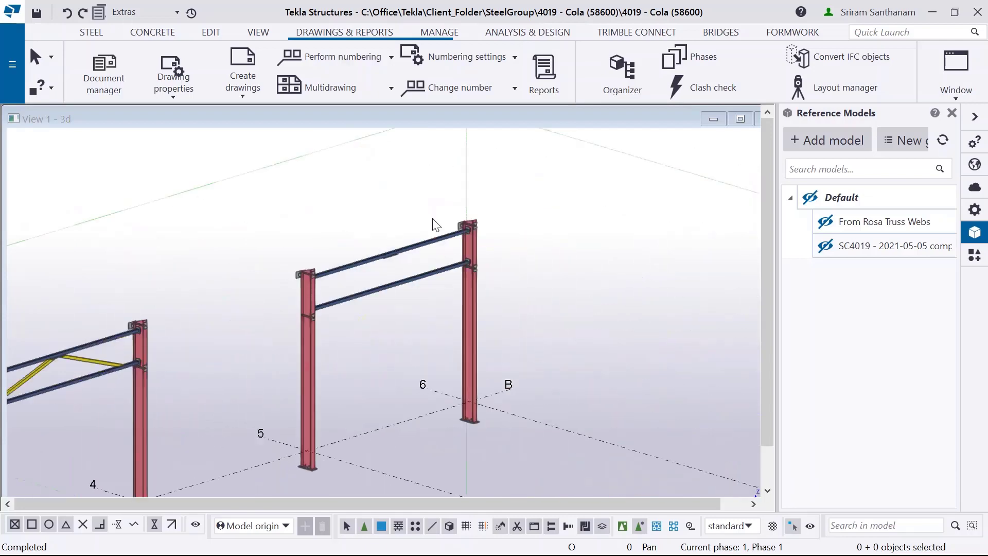
scroll(315, 221, "down", 2)
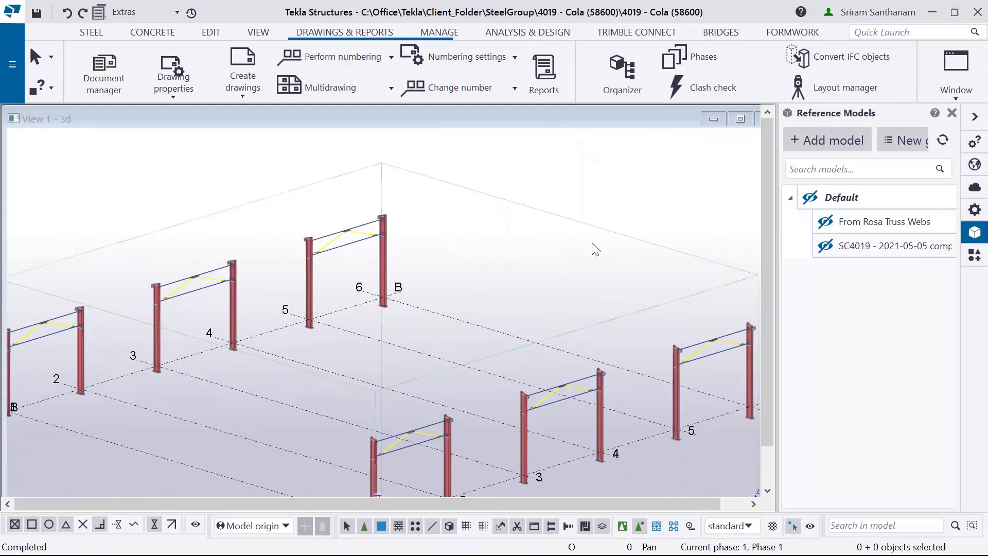
Step: Redraw the full model and show the erection sequence for the listed stages up to 13, including 5 to 12
right_click(529, 239)
left_click(591, 308)
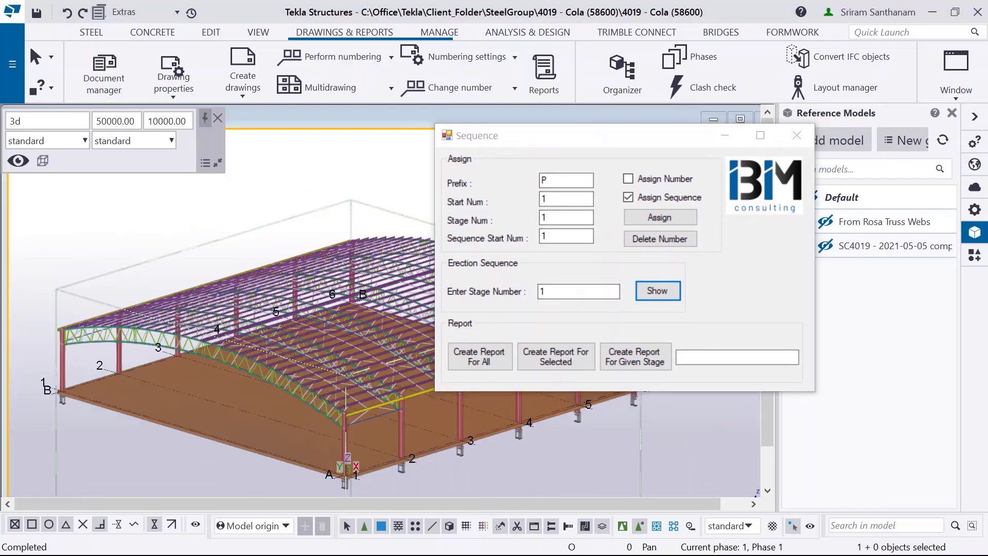
left_click(549, 292)
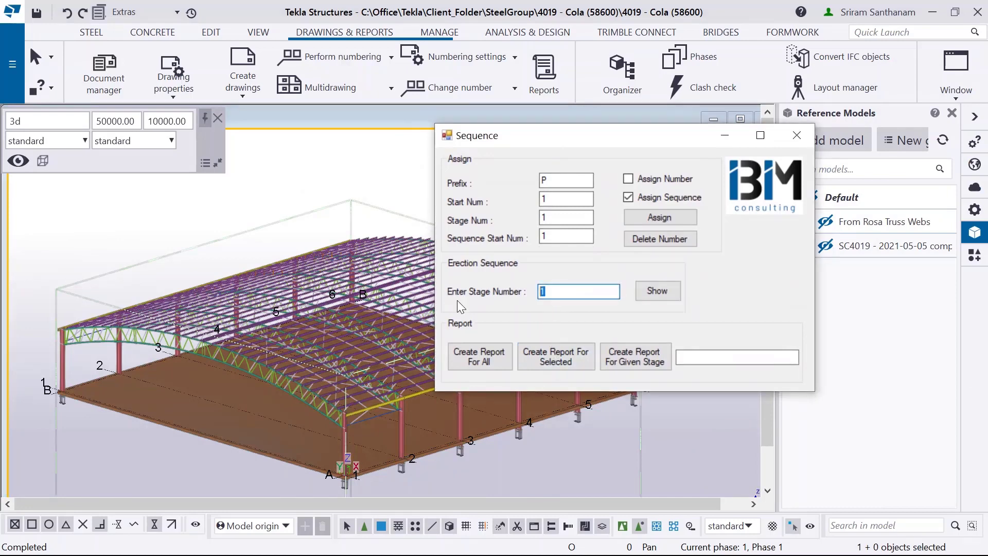
key("ctrl+v")
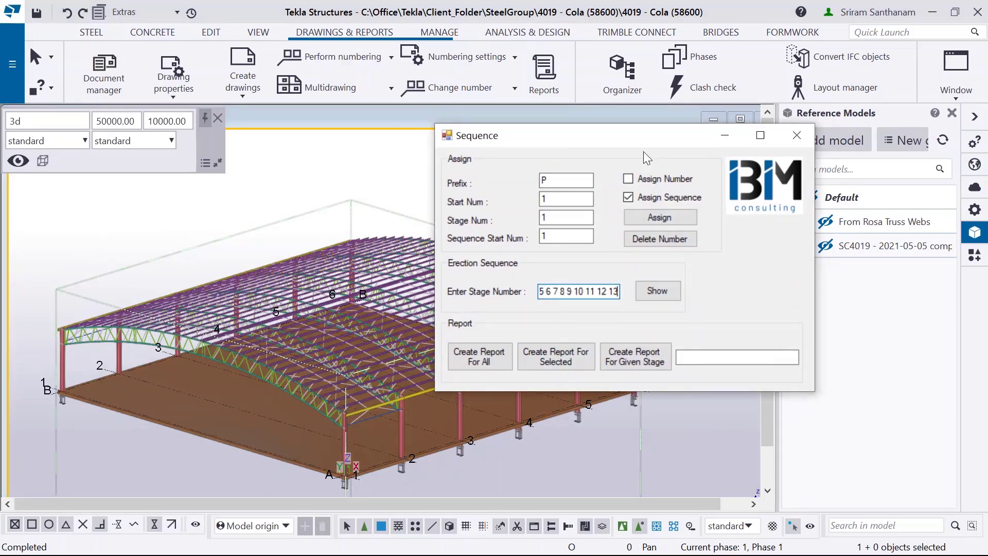
left_click(797, 135)
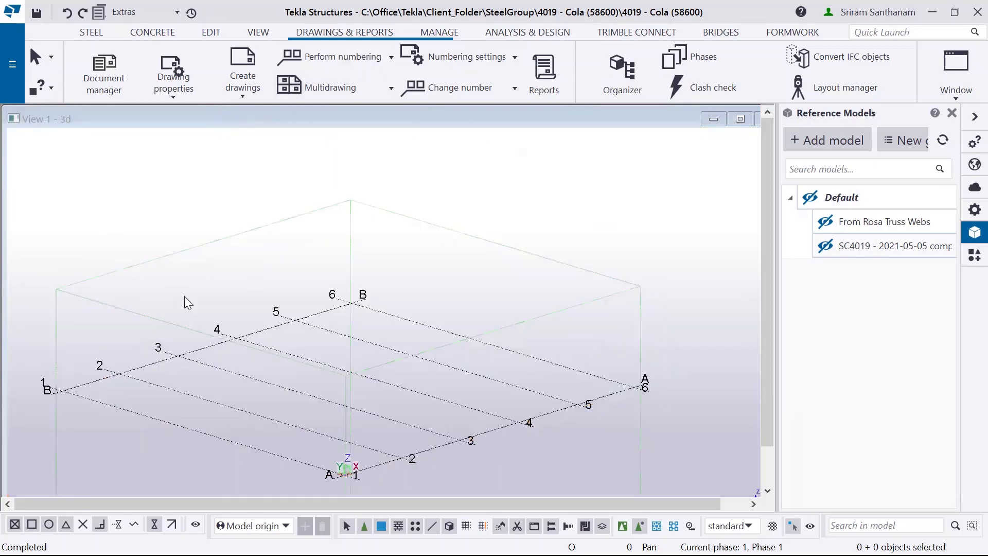
Step: Follow the multi-stage erection playback of the grid A and B columns and the braced eave members, bay by bay
scroll(379, 304, "down", 2, "ctrl")
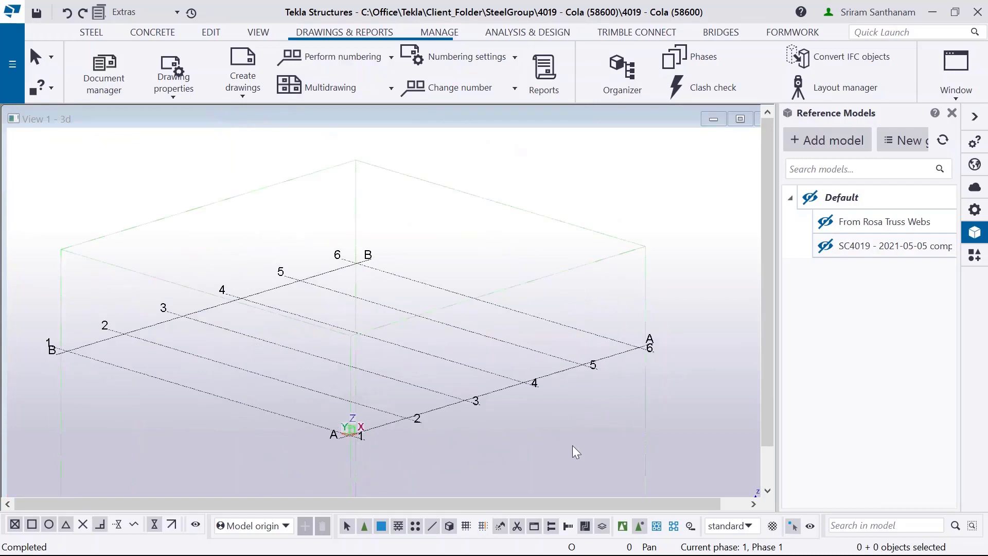
scroll(543, 440, "up", 2)
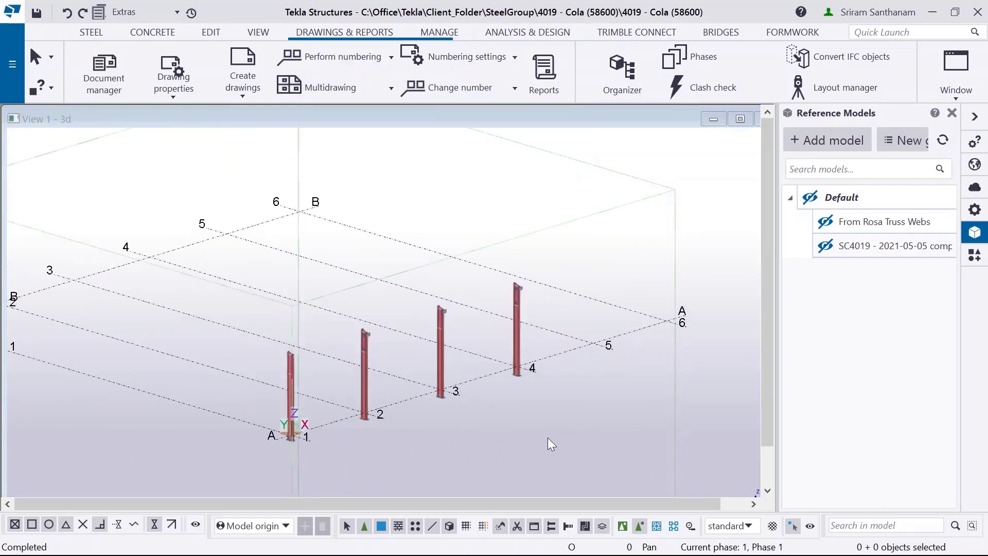
scroll(555, 437, "down", 2)
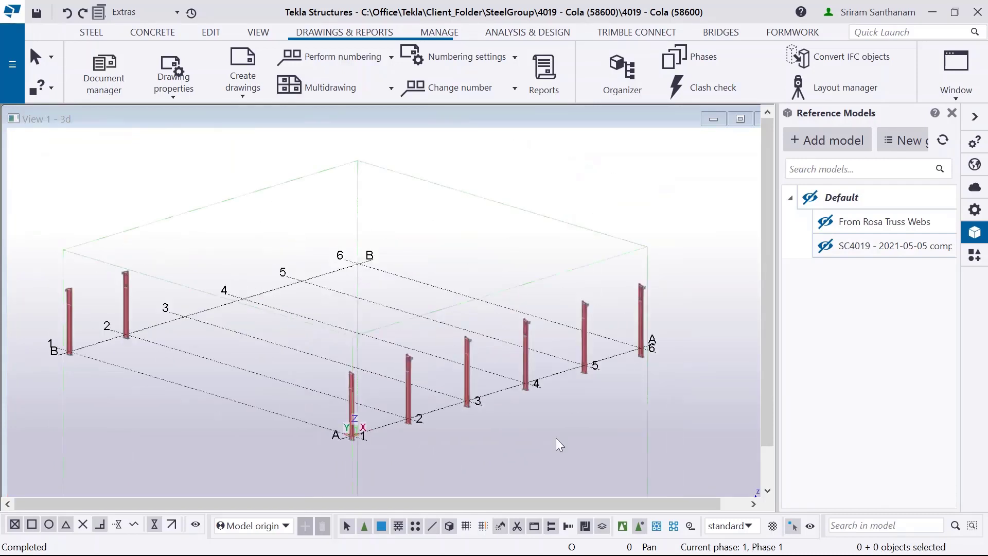
scroll(164, 223, "up", 2)
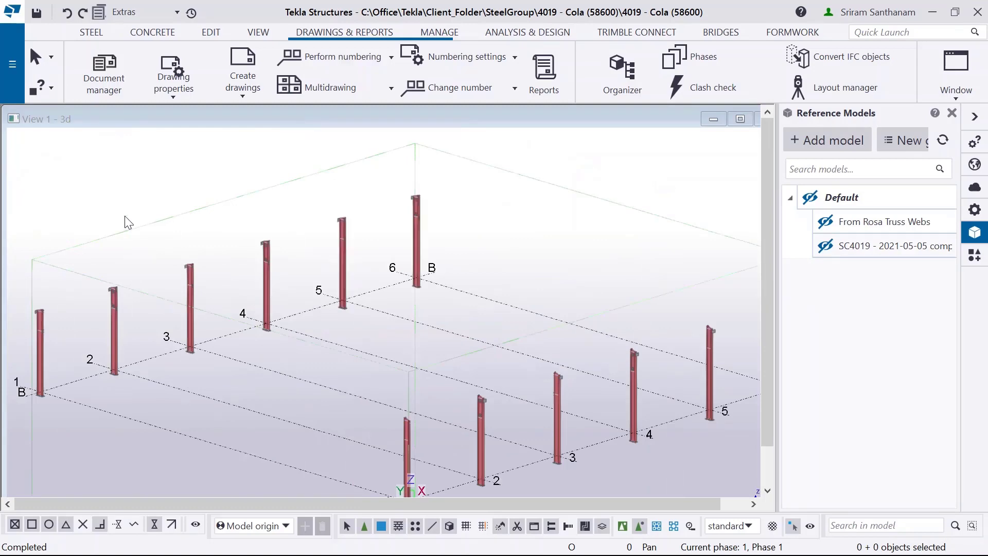
scroll(493, 445, "up", 2)
scroll(190, 315, "down", 3)
scroll(483, 316, "up", 3)
scroll(607, 327, "up", 1)
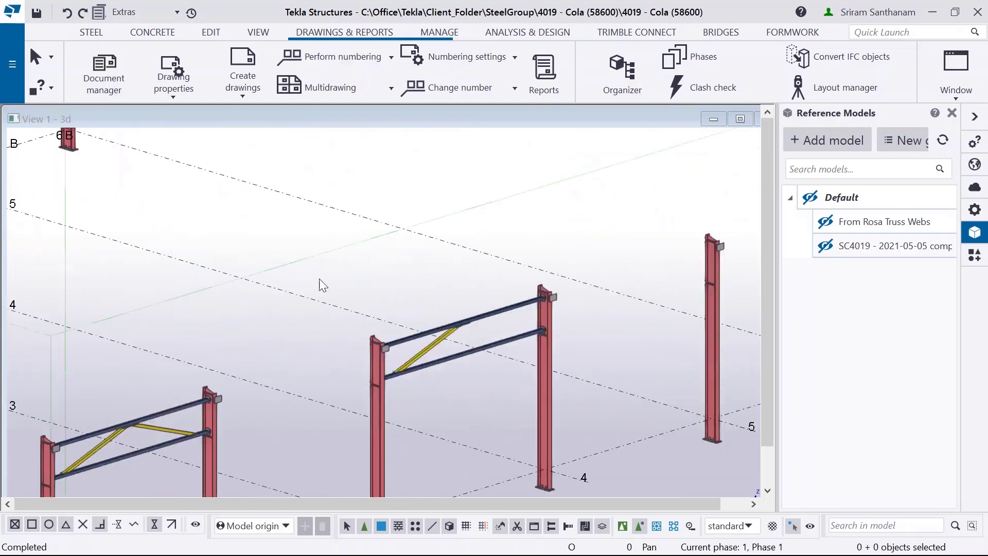
scroll(116, 306, "down", 2)
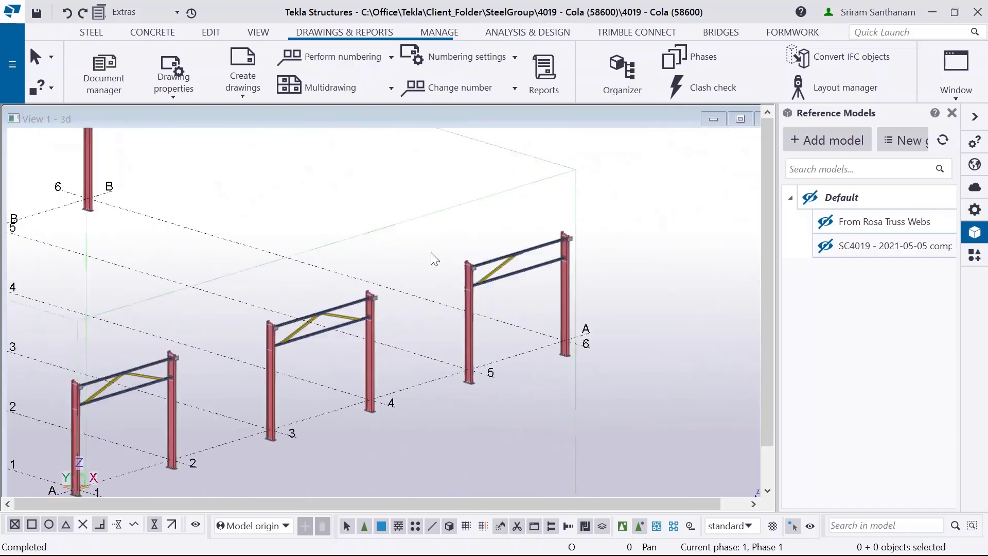
scroll(607, 315, "down", 2)
scroll(290, 269, "down", 2)
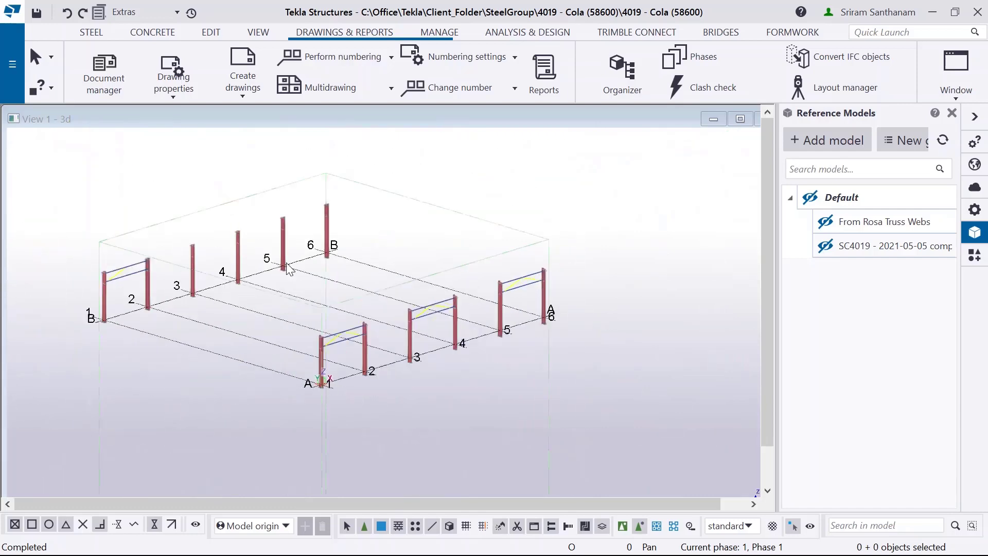
scroll(96, 262, "up", 3)
scroll(459, 199, "up", 2)
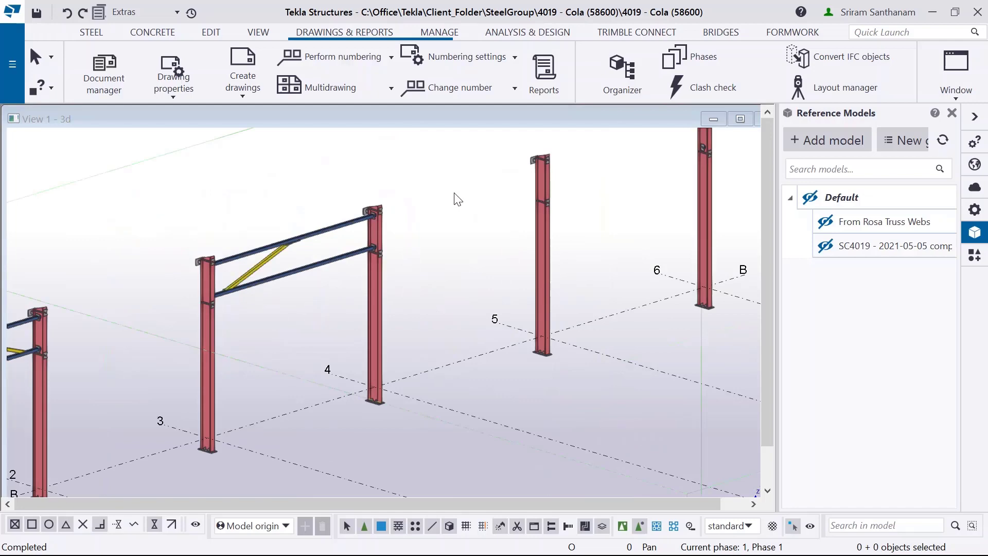
scroll(139, 283, "down", 2)
scroll(556, 188, "up", 2)
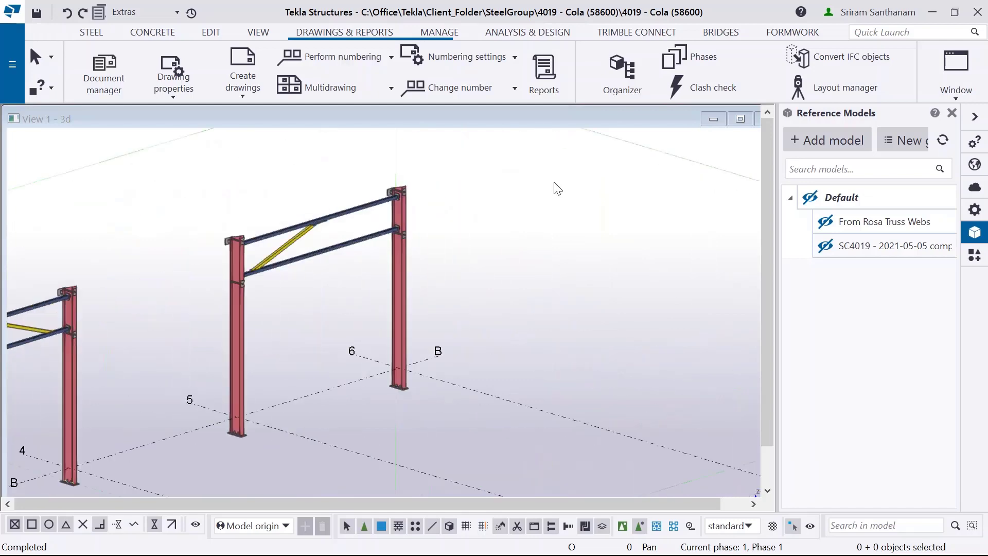
Step: Follow the erection playback of the arched roof trusses from grid 1 to 6 and the first purlins between grids 1 and 2
scroll(535, 213, "down", 4)
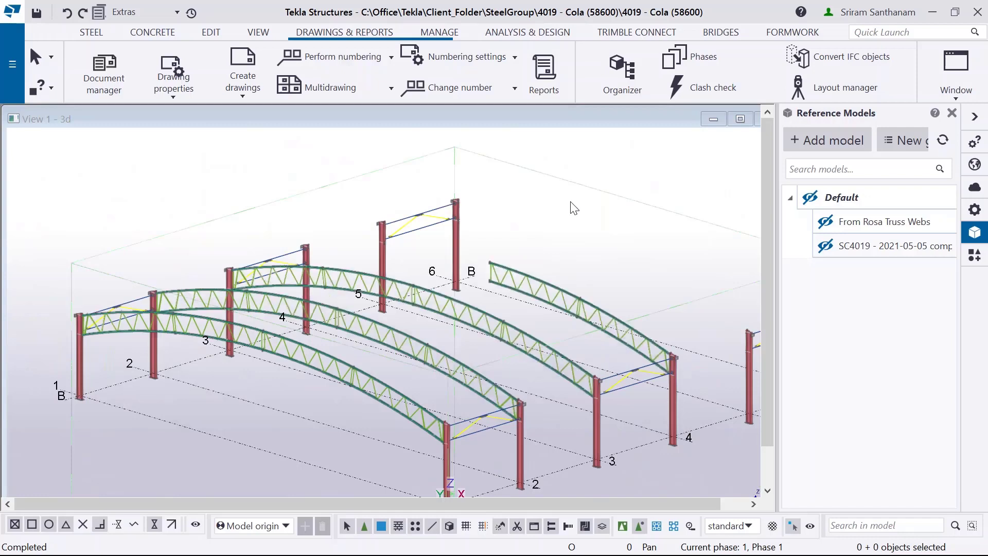
scroll(208, 298, "down", 2)
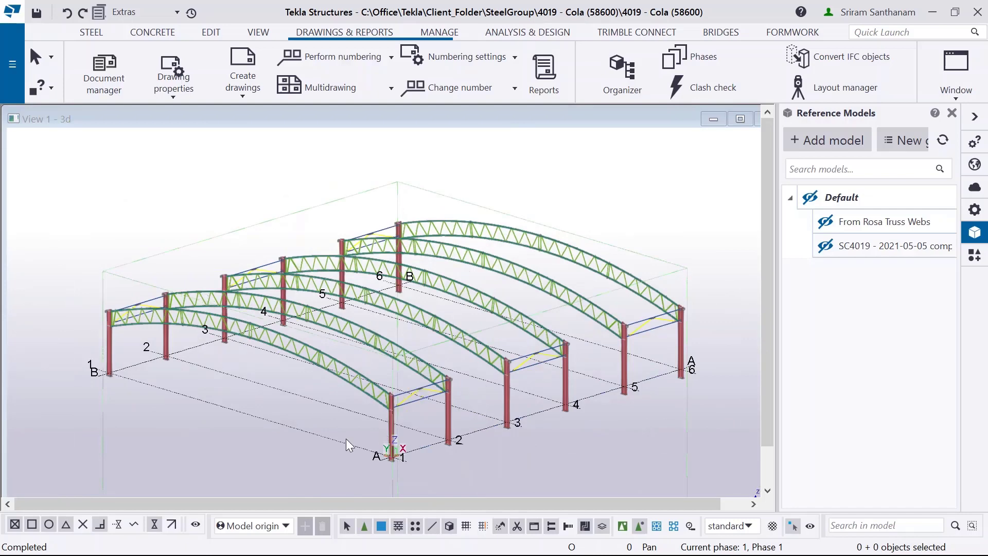
scroll(333, 443, "up", 4)
scroll(592, 454, "down", 3)
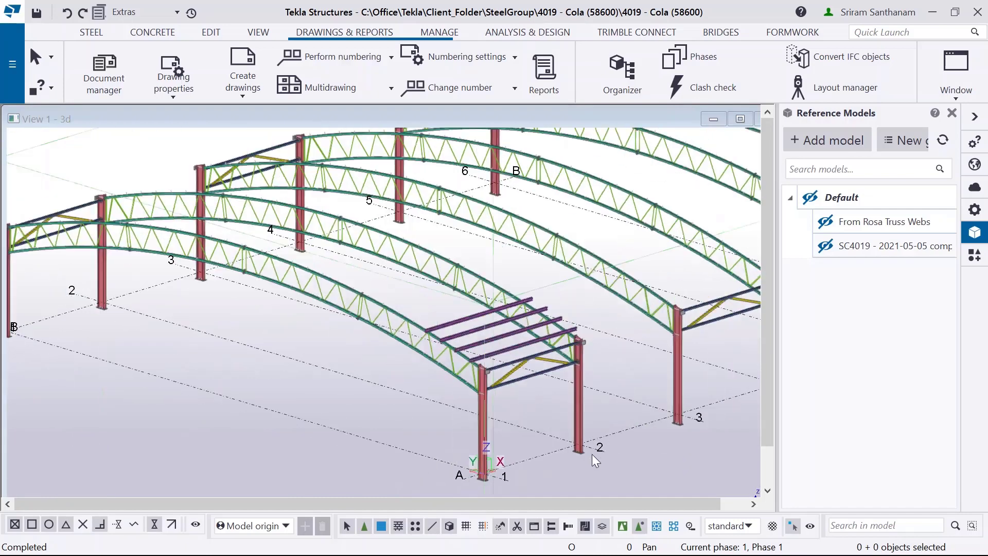
middle_click_drag(592, 454, 349, 394, "ctrl")
scroll(362, 393, "up", 3)
middle_click_drag(398, 426, 426, 444, "ctrl")
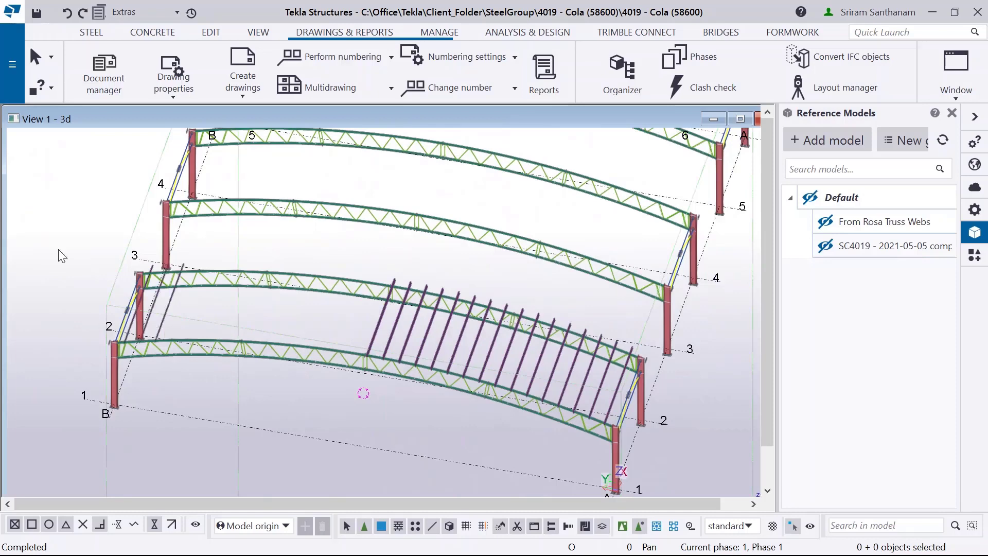
Step: Follow the erection playback of the roof purlins, bay by bay, across the trusses up to grid 6
scroll(62, 255, "up", 3)
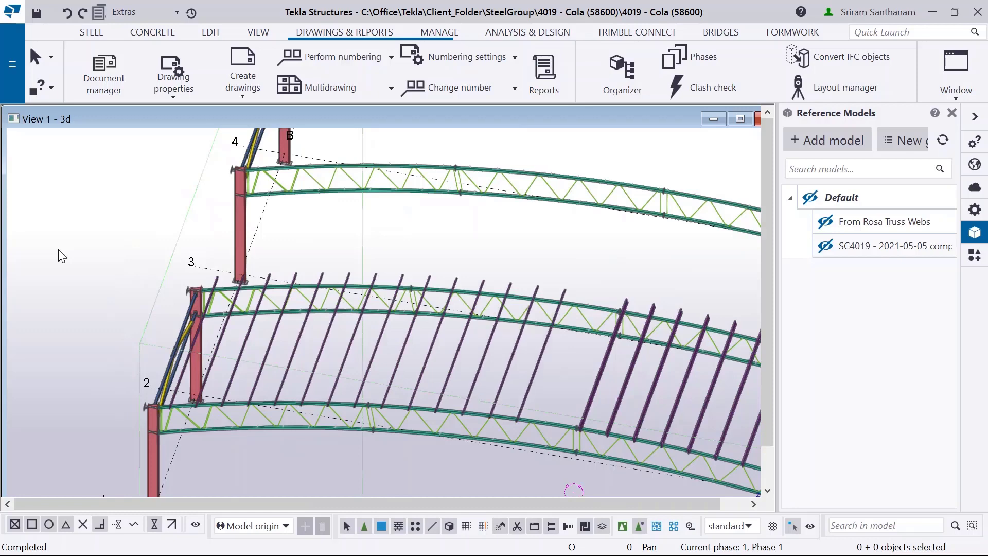
scroll(67, 298, "down", 2)
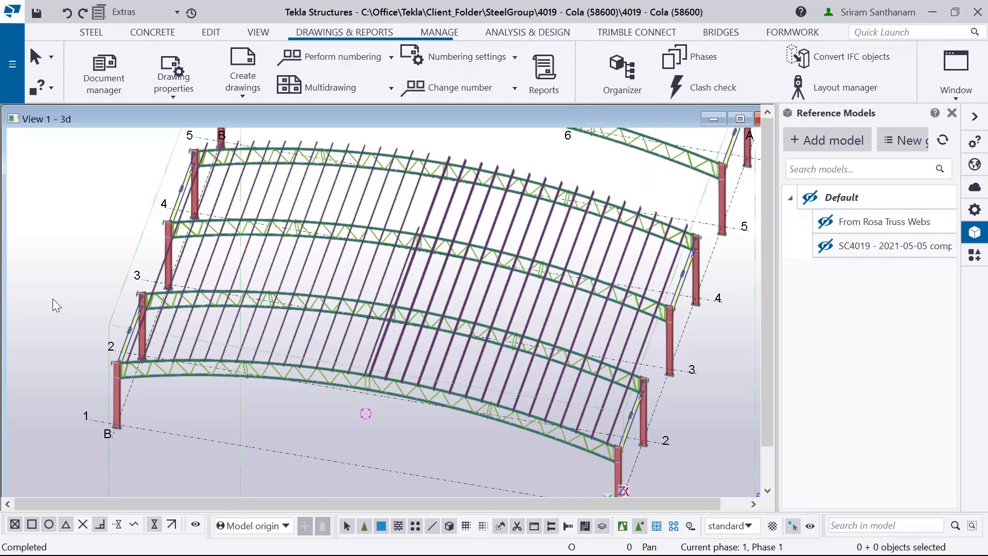
scroll(270, 305, "down", 6)
scroll(198, 200, "up", 3)
scroll(582, 283, "up", 2)
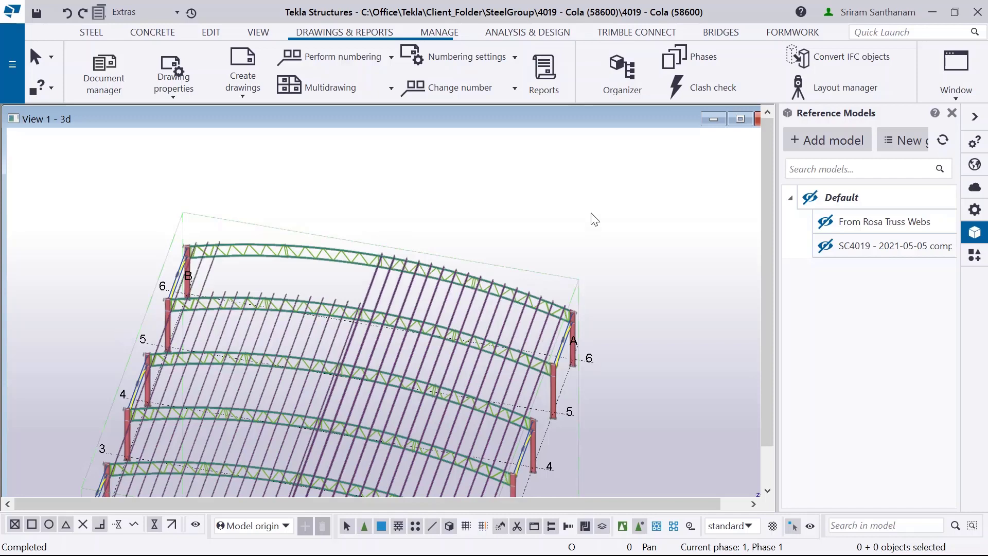
scroll(592, 219, "down", 3)
scroll(539, 392, "up", 3)
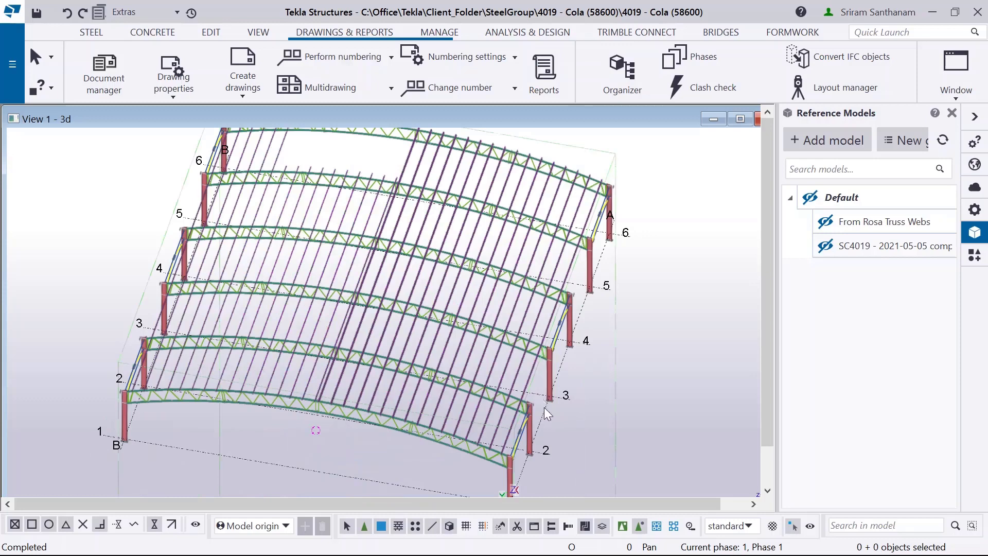
scroll(547, 459, "down", 2)
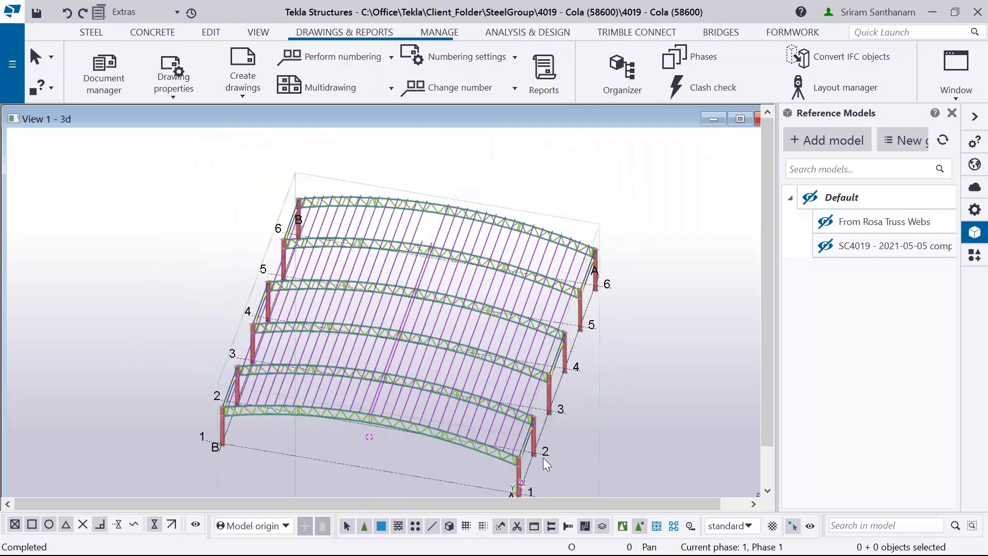
Step: Examine the placement of the eave purlins along grids A and B from both sides of the shed, ending with the whole structure
middle_click_drag(538, 457, 497, 423, "ctrl")
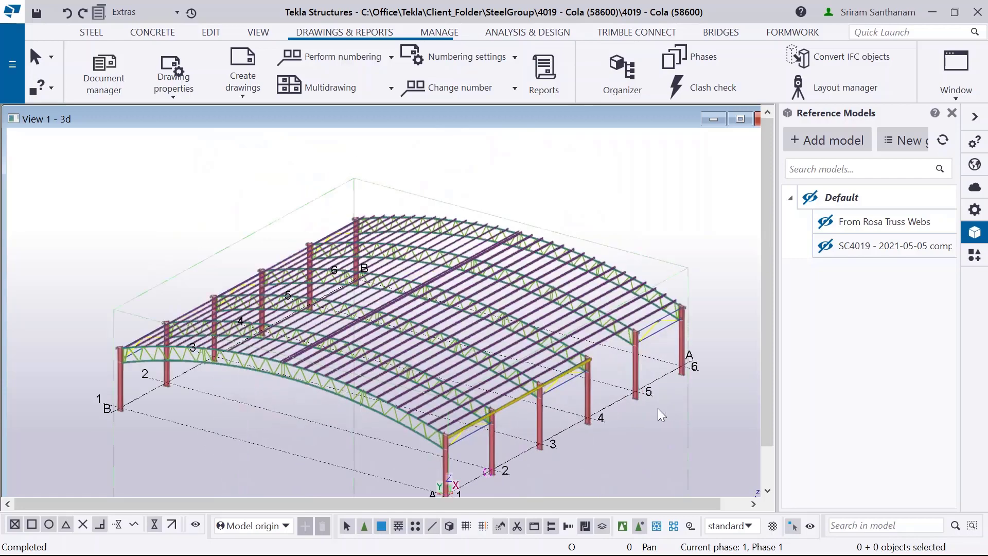
key("ctrl+p")
key("ctrl+p")
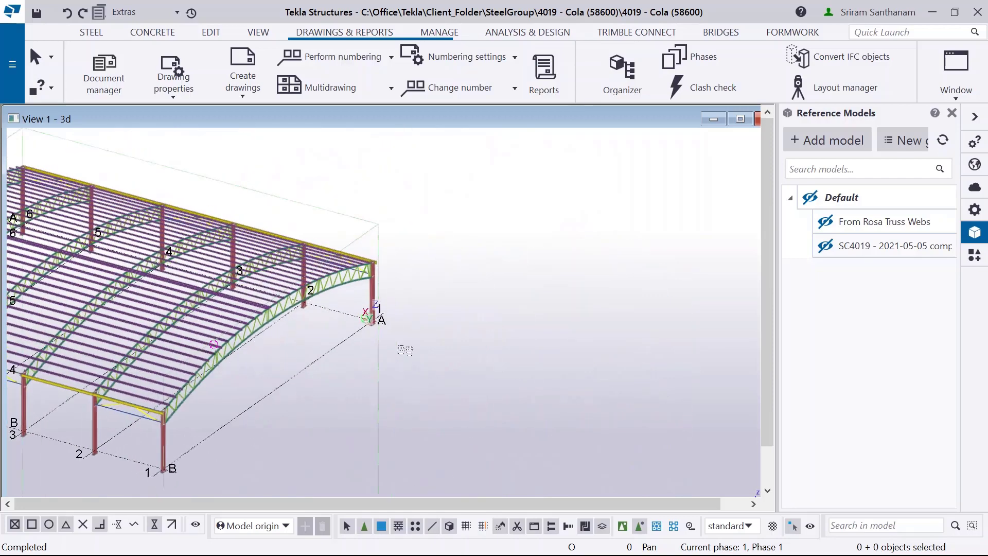
scroll(149, 308, "down", 5)
middle_click_drag(127, 301, 187, 355, "ctrl")
scroll(149, 335, "down", 3)
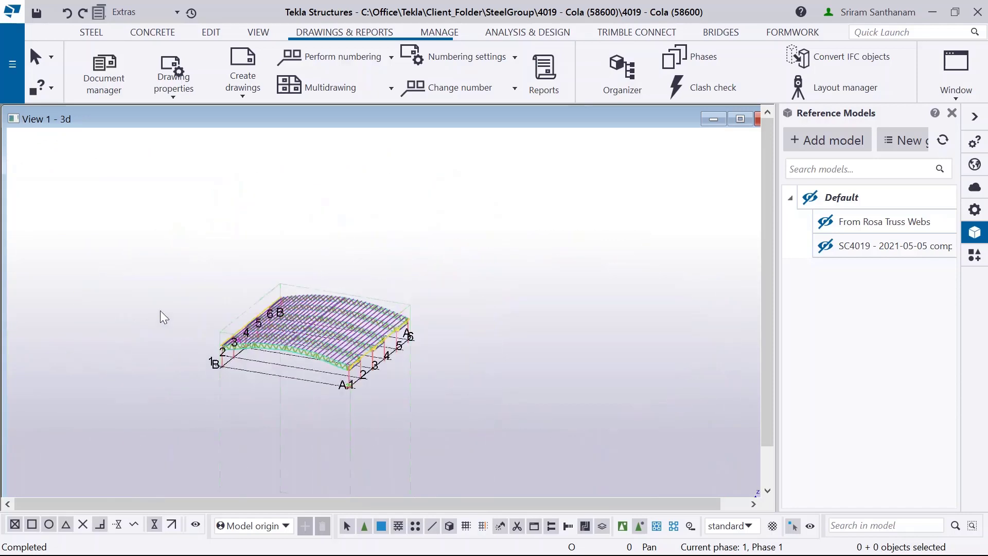
Step: Move the Sequence dialog out of the way and create the #Erection_Stage_List.xls report from all model objects
left_click_drag(987, 79, 675, 79)
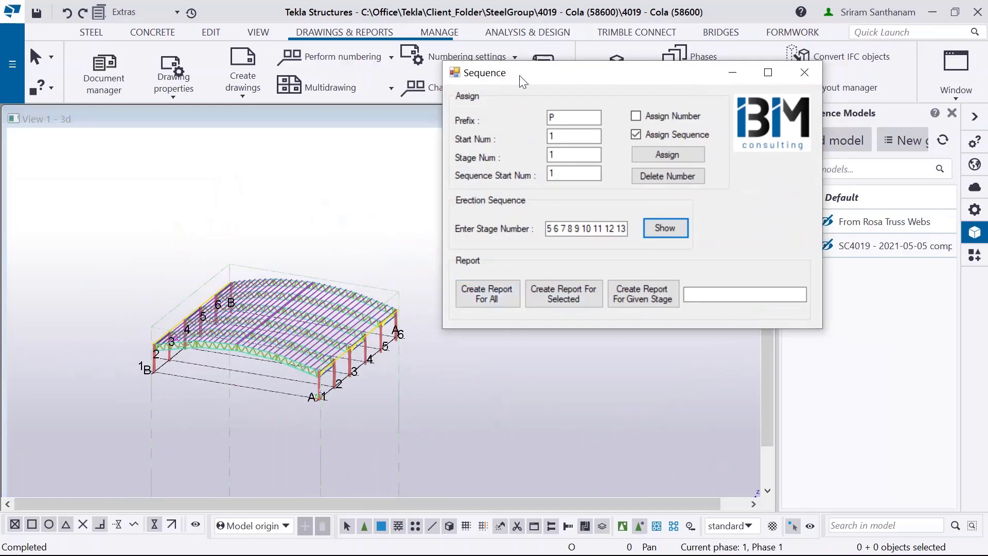
left_click_drag(524, 82, 987, 82)
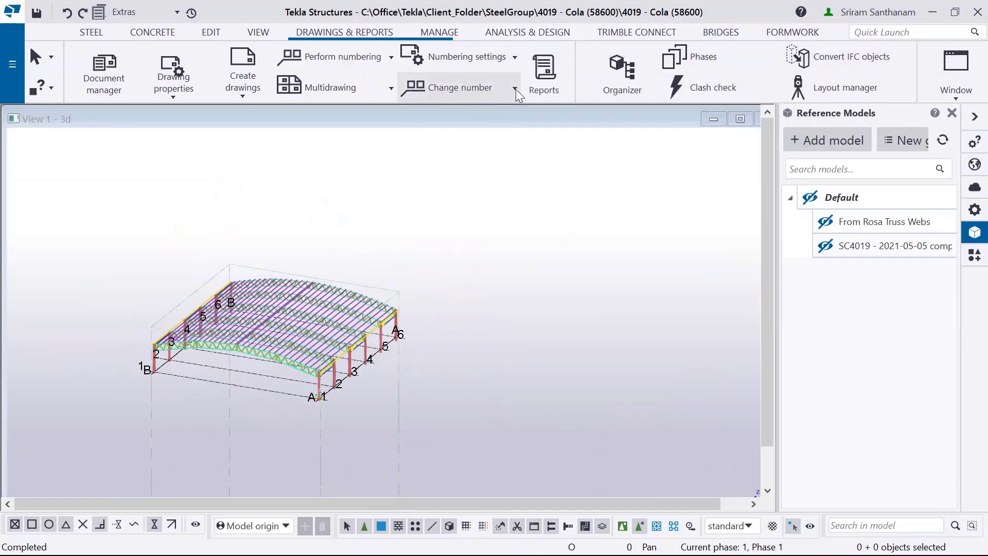
left_click(545, 69)
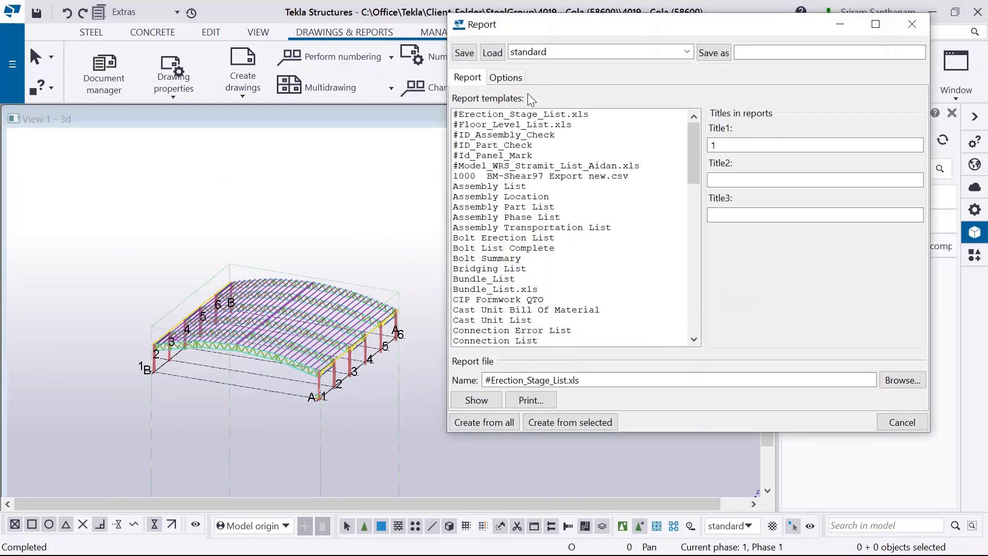
left_click(553, 116)
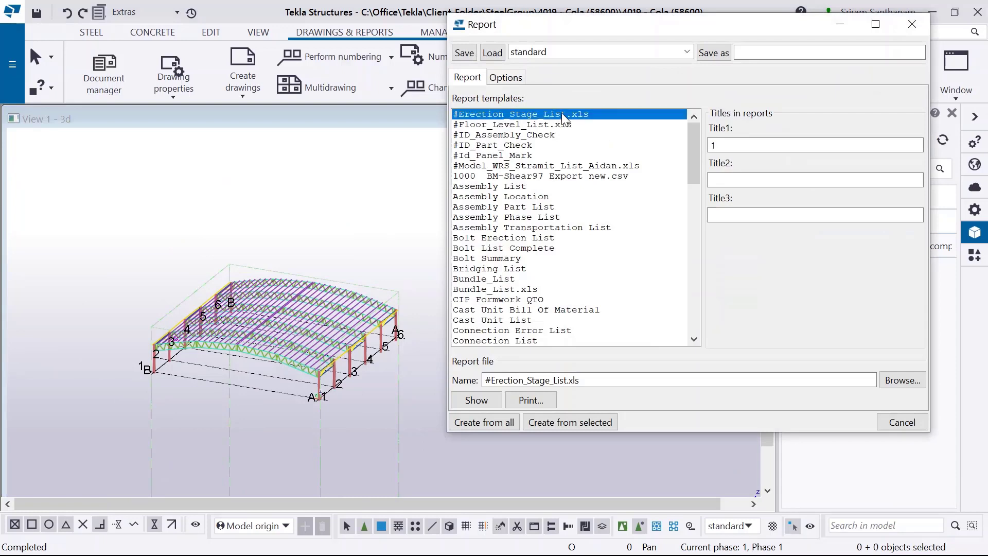
left_click(486, 423)
left_click(445, 332)
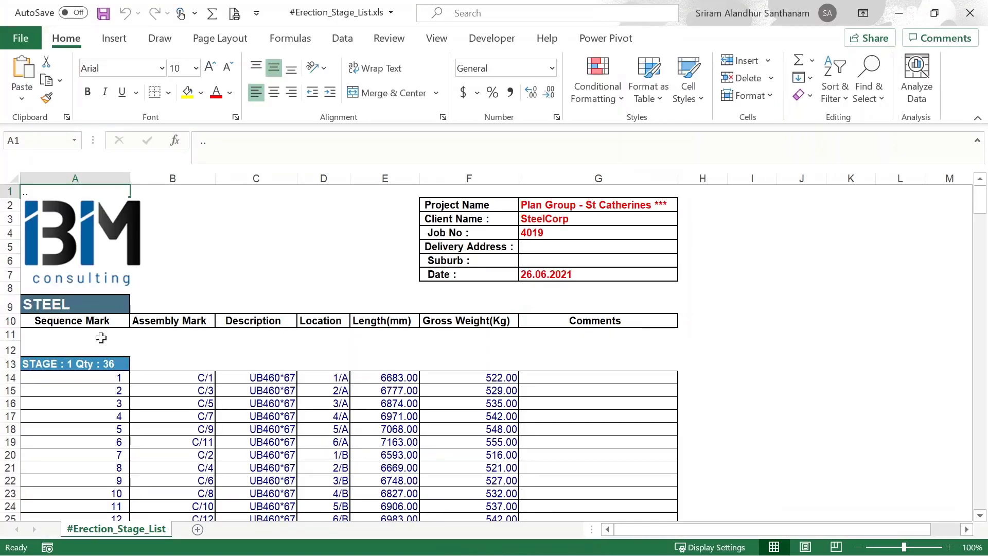
Step: Review the erection stage report from stage 1 through stage 13, including marks, locations, lengths, weights and the overall total
scroll(212, 242, "down", 1)
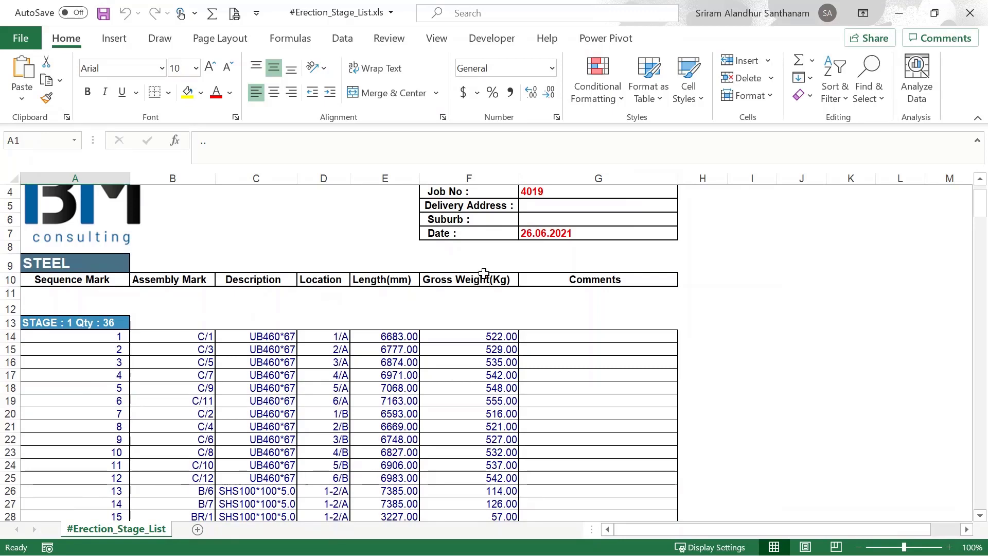
scroll(484, 272, "down", 1)
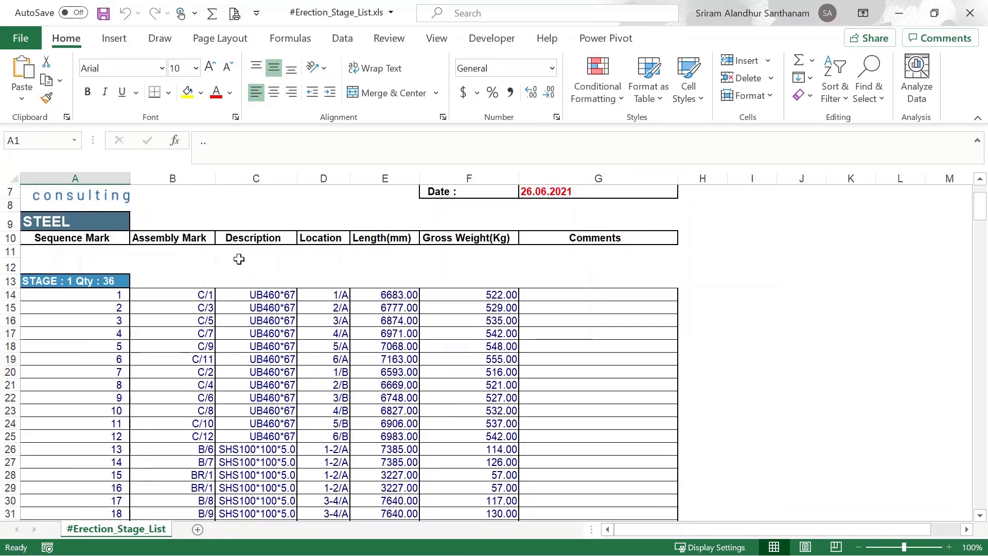
scroll(239, 259, "down", 12)
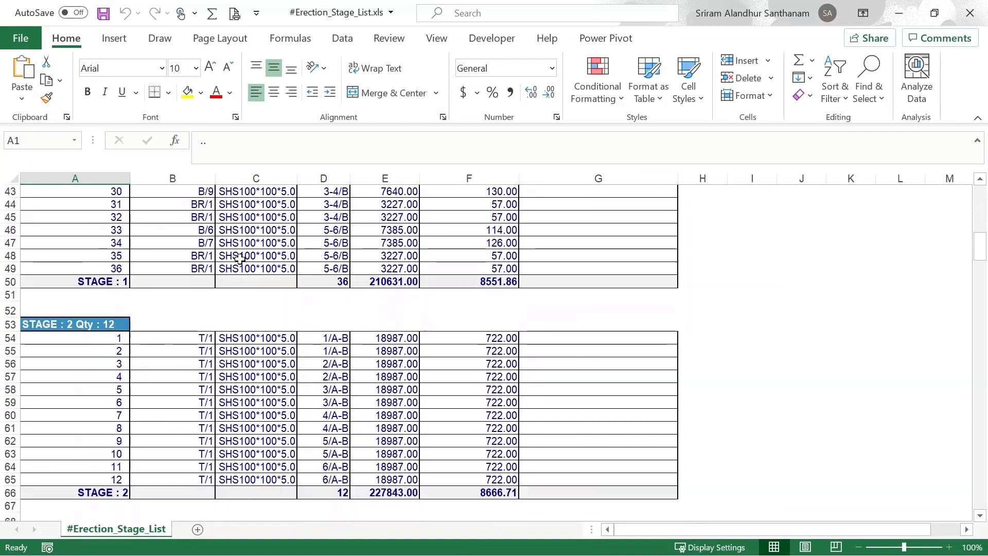
scroll(250, 260, "down", 16)
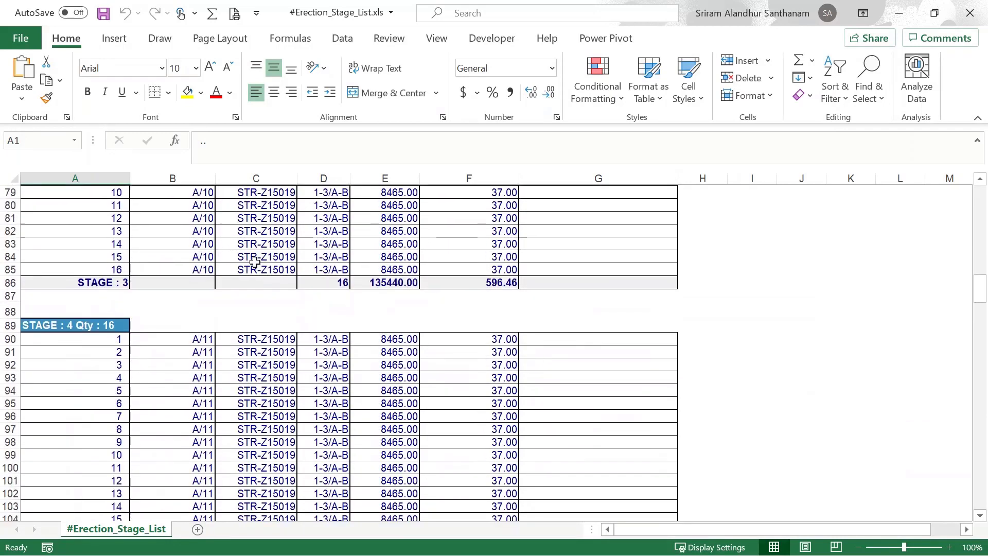
scroll(256, 263, "down", 16)
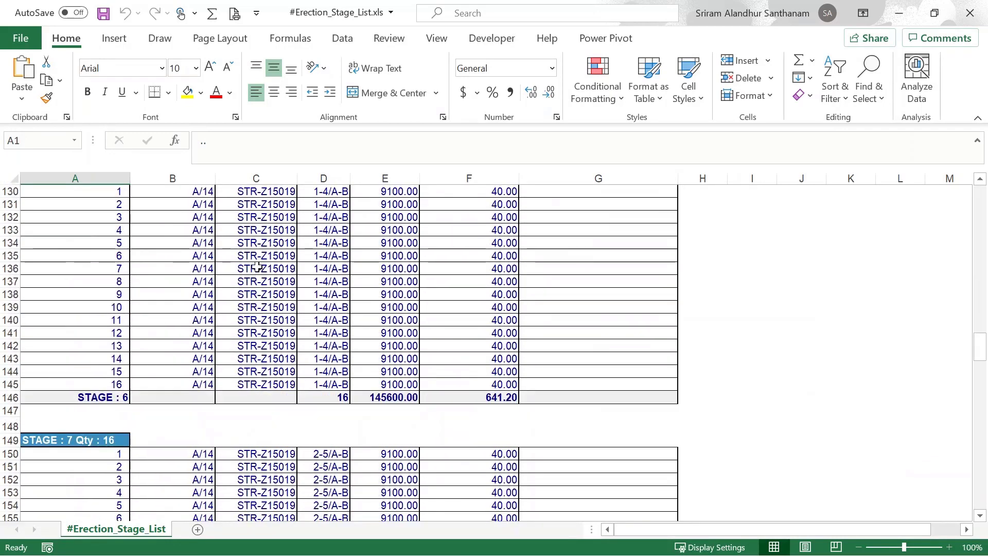
scroll(257, 266, "down", 18)
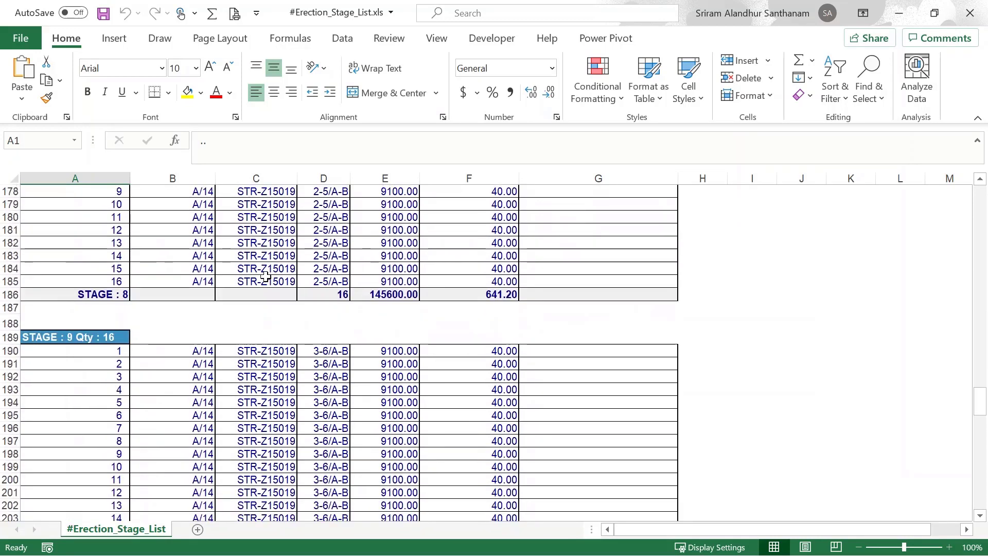
scroll(265, 277, "down", 10)
scroll(267, 277, "down", 13)
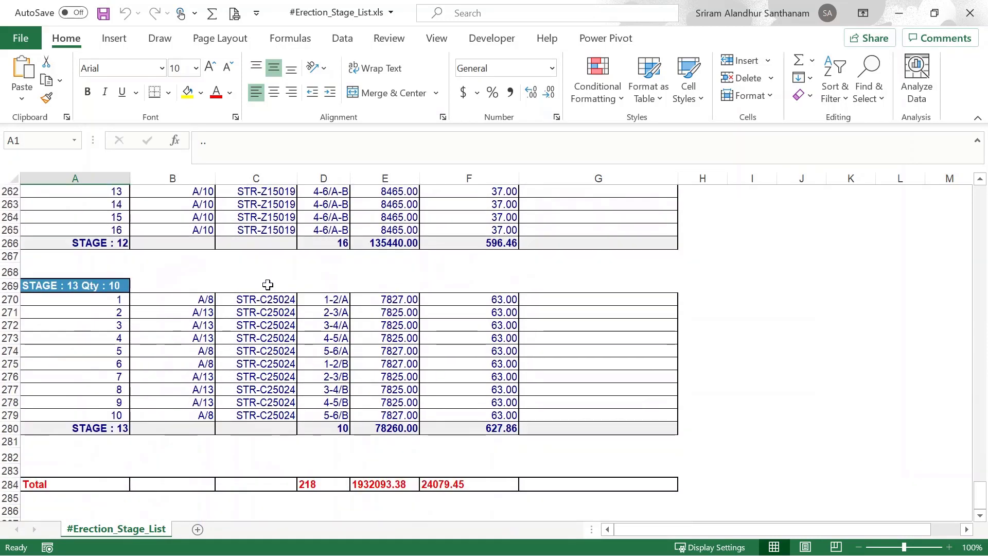
Step: Close the erection stage workbook and the Report dialog, returning to the 3D model
left_click(970, 17)
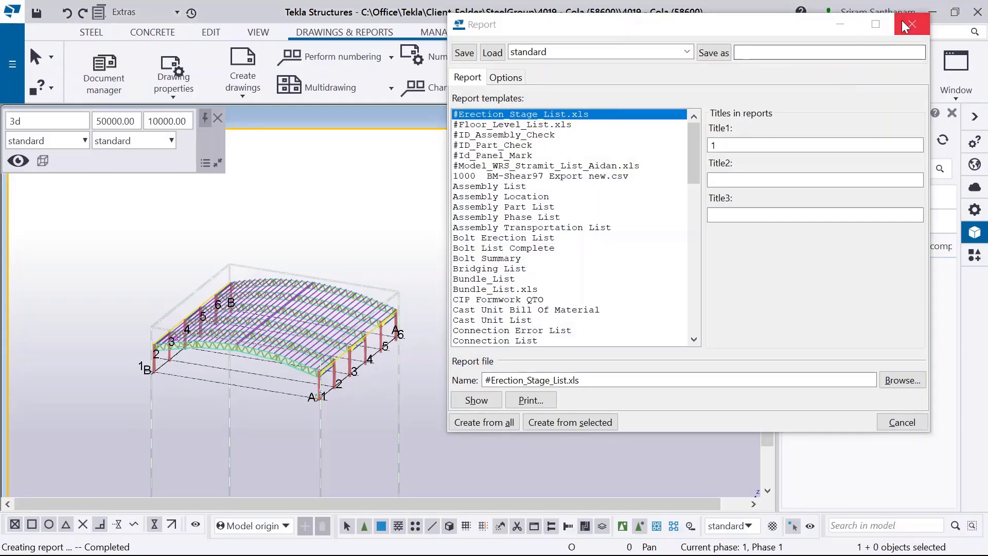
key("Escape")
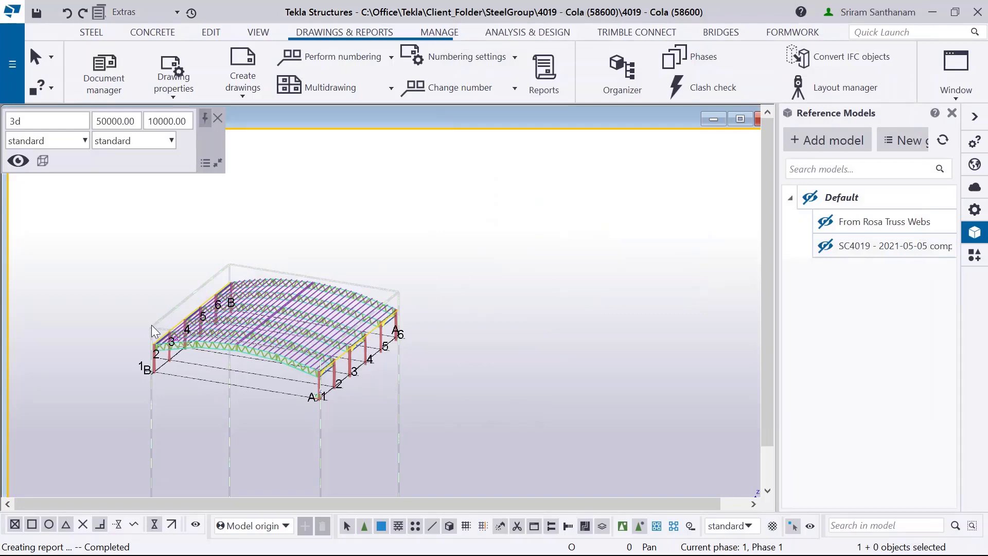
scroll(164, 330, "up", 3)
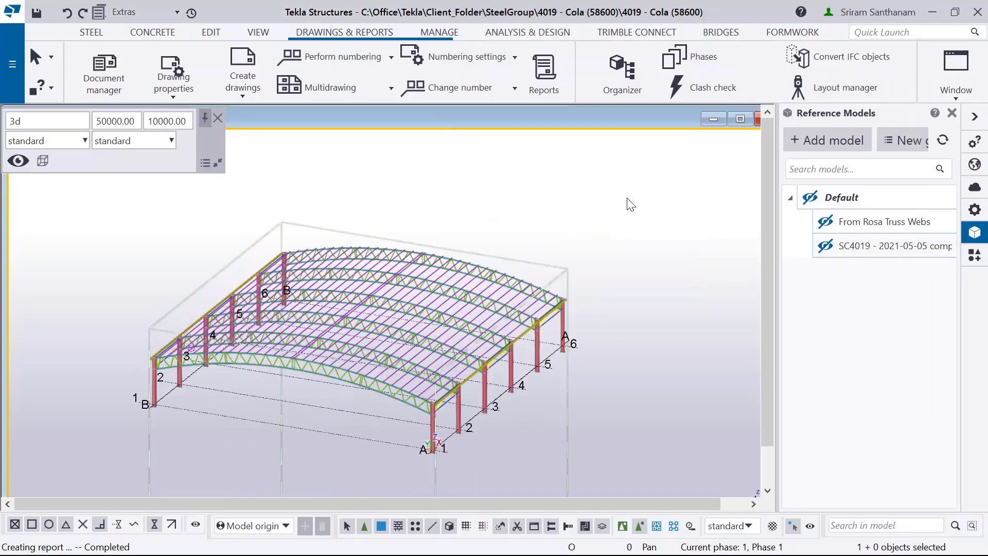